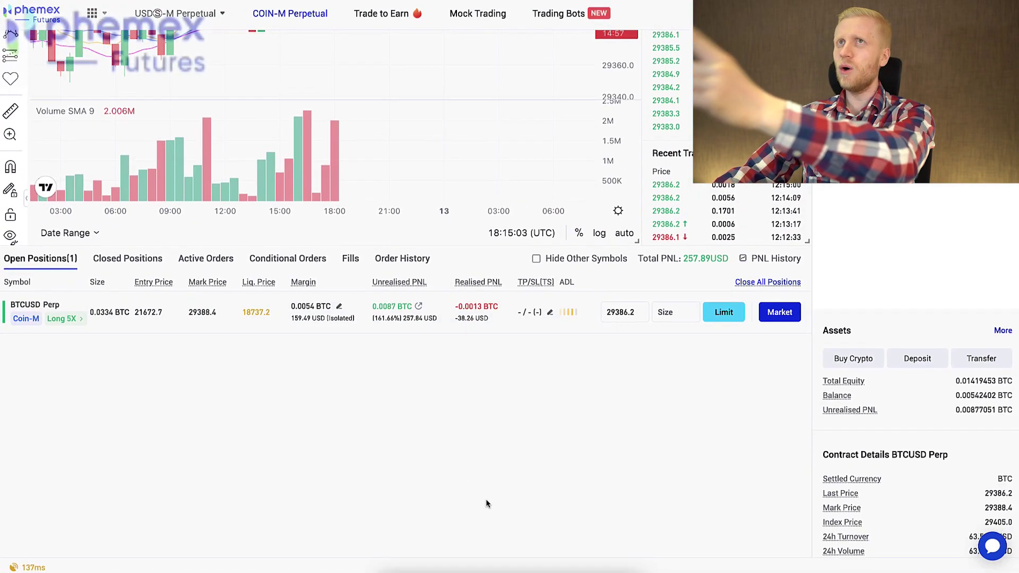
Scroll to the video description and follow the Phemex bonus link to the welcome rewards page
scroll(332, 380, "down", 3)
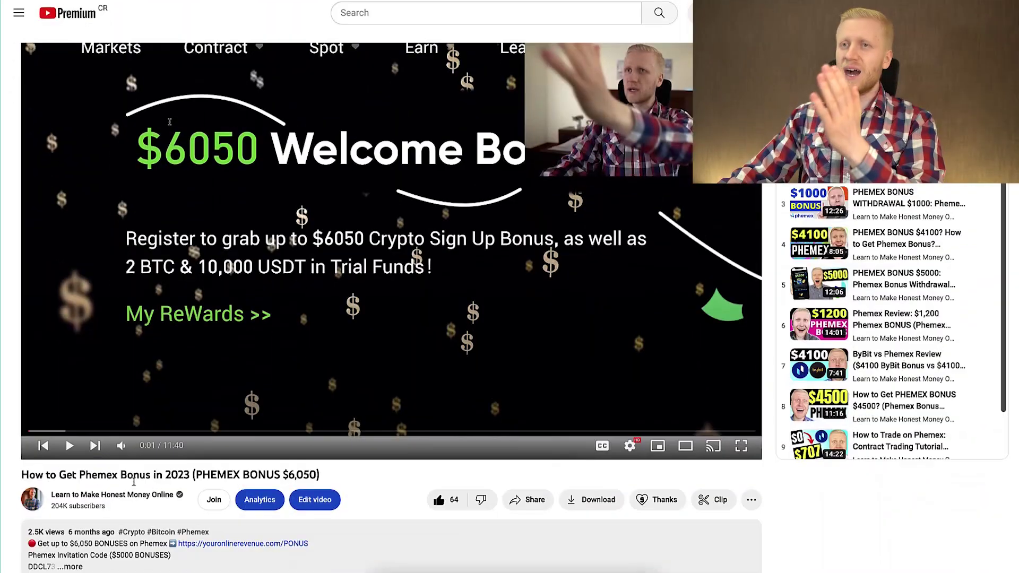
scroll(130, 478, "down", 2)
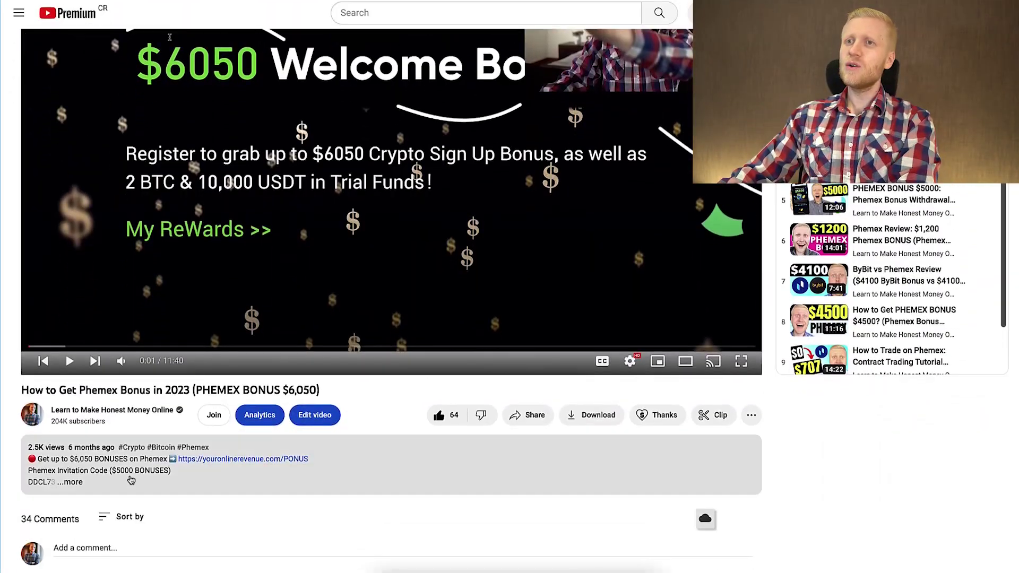
scroll(129, 478, "down", 3)
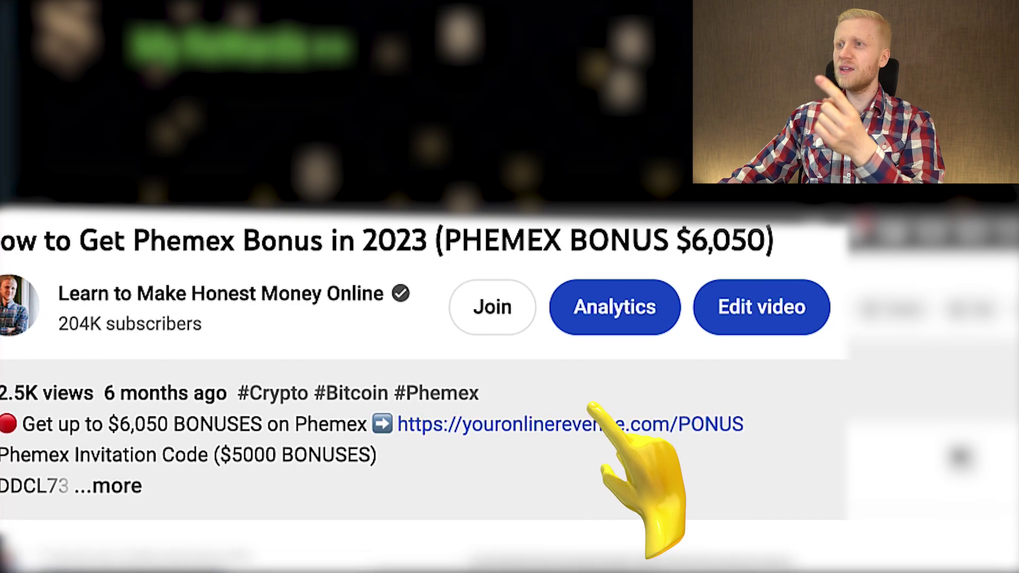
left_click(473, 437)
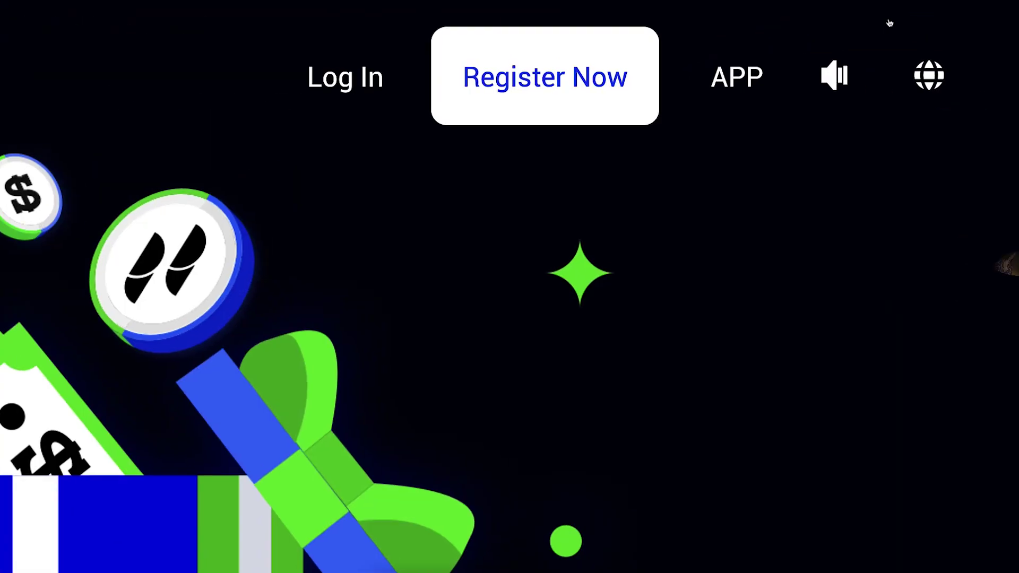
Open the Create Account form via Register Now and look over the Soul Pass voucher offer
left_click(556, 79)
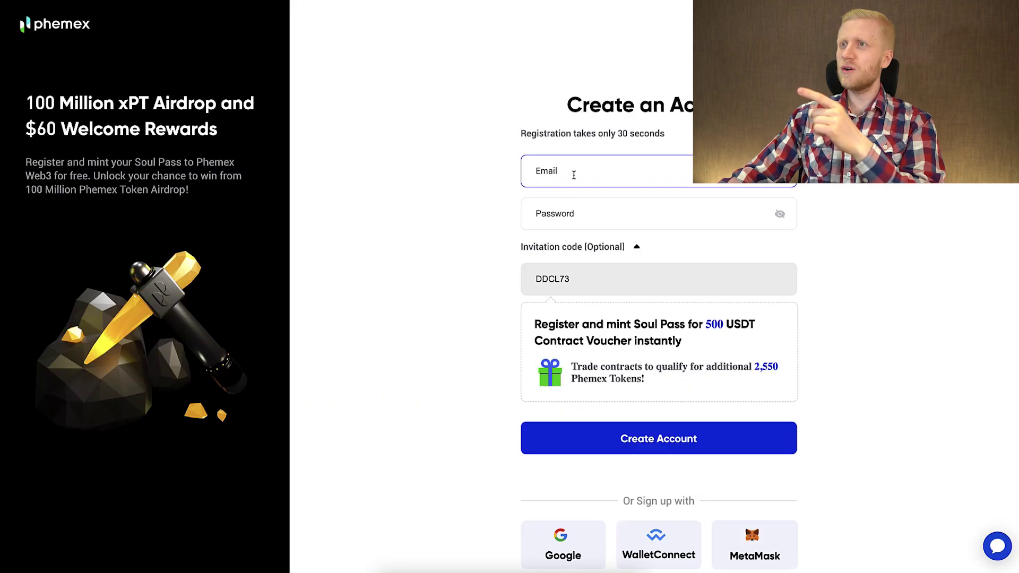
scroll(574, 175, "down", 1)
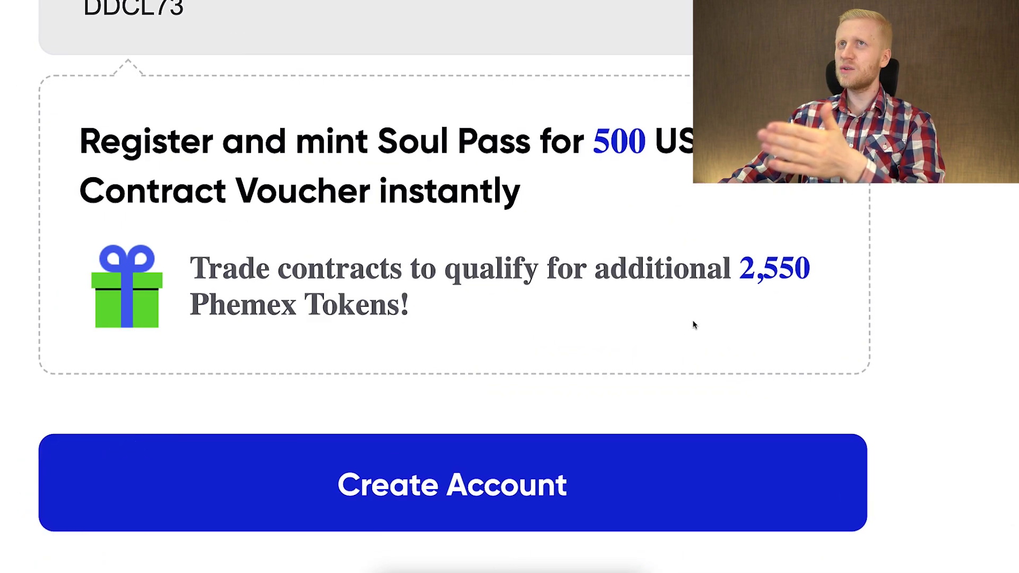
left_click_drag(558, 274, 739, 337)
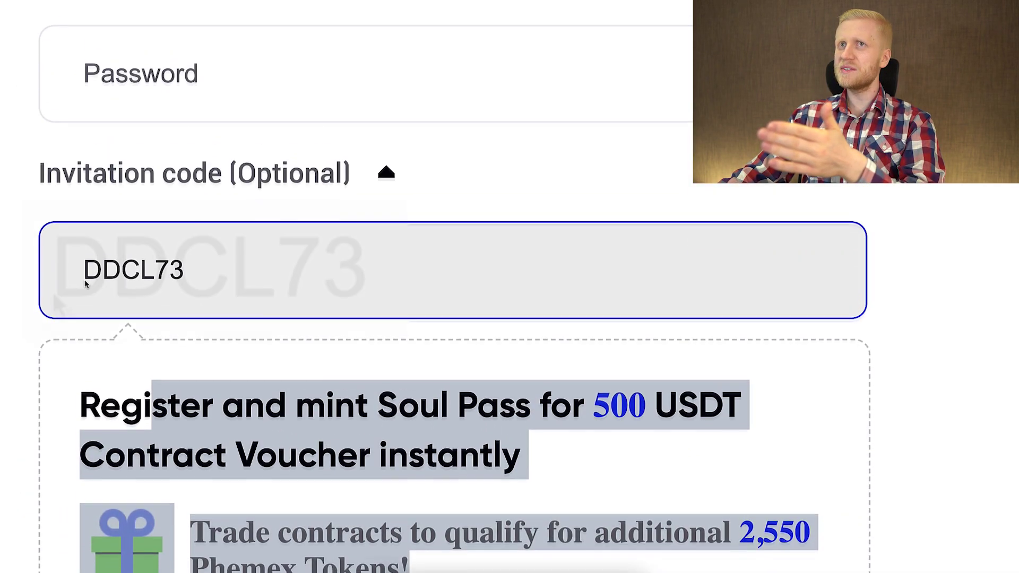
left_click(52, 210)
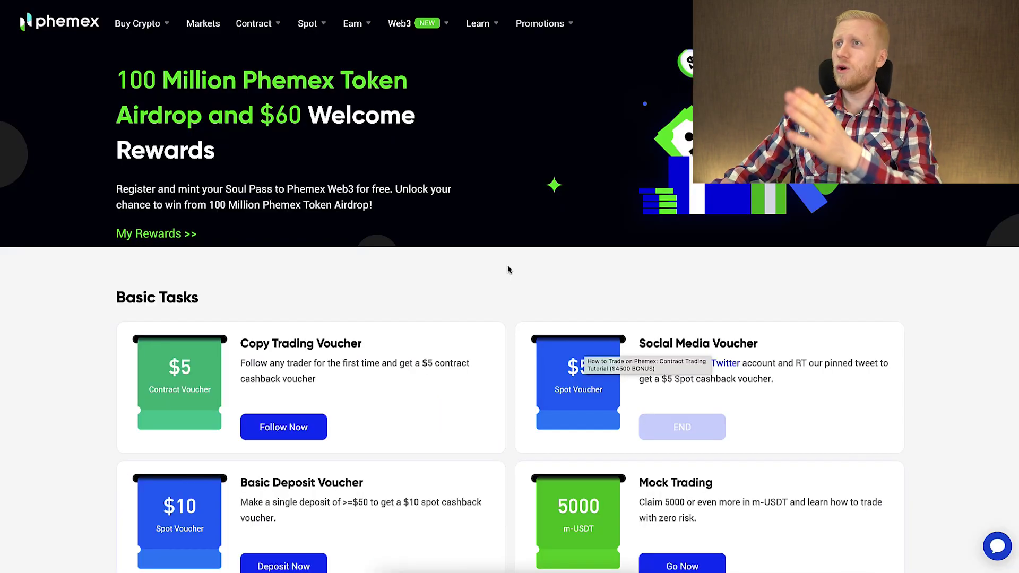
Scroll through the Basic and Challenge reward tasks and check the Promotions menu
scroll(501, 272, "down", 10)
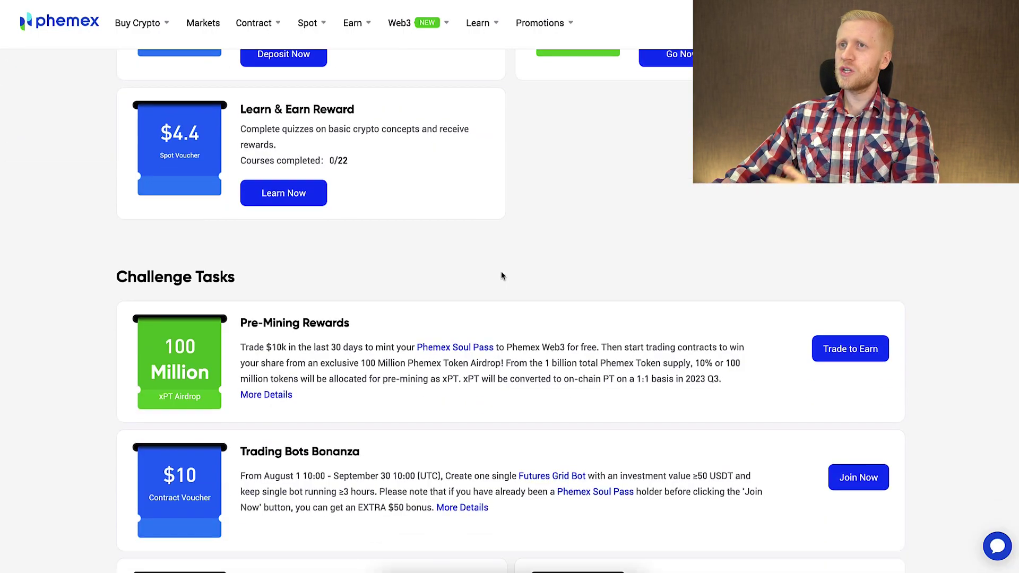
scroll(501, 276, "down", 6)
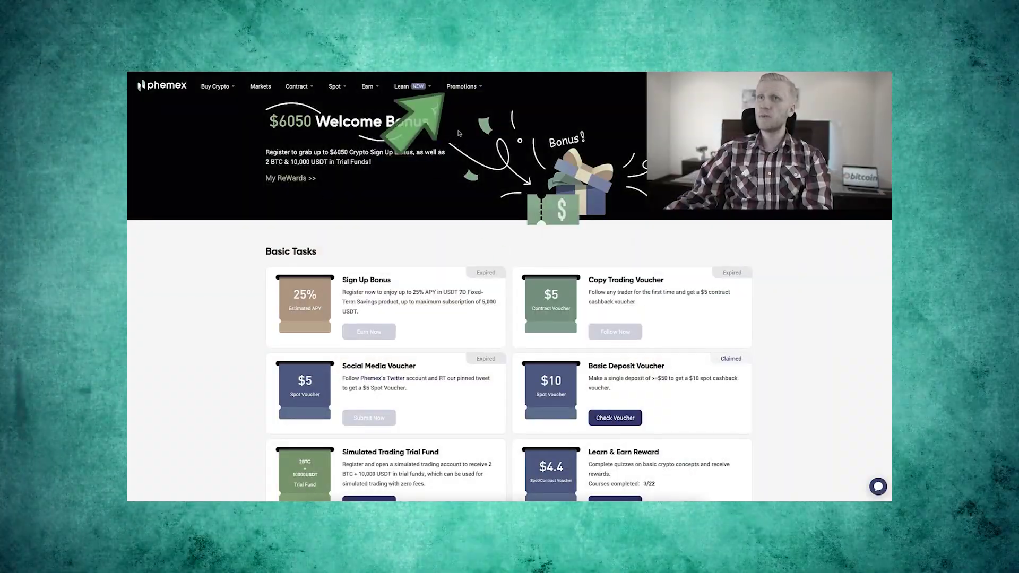
mouse_move(469, 89)
scroll(452, 229, "down", 6)
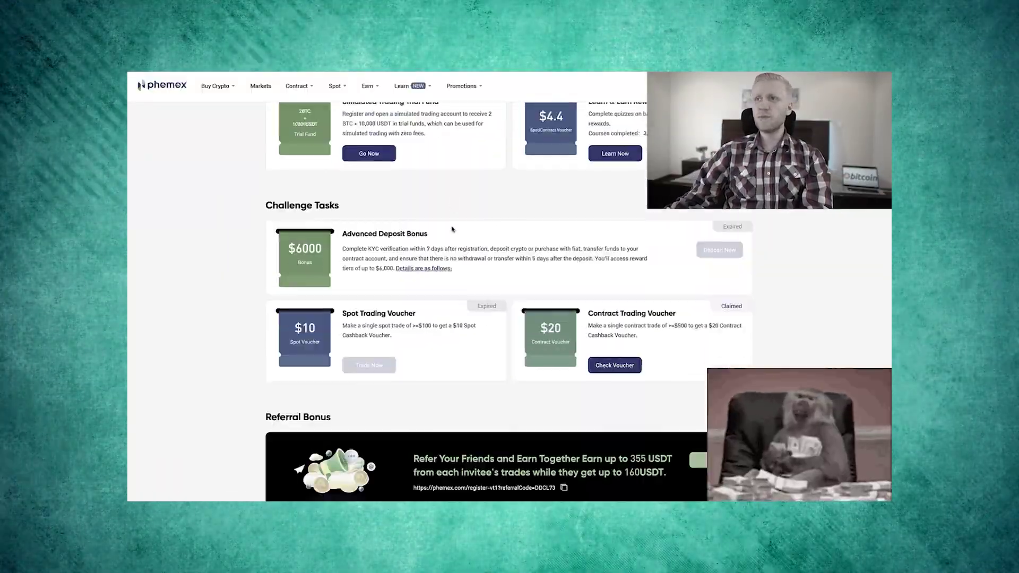
scroll(453, 230, "up", 3)
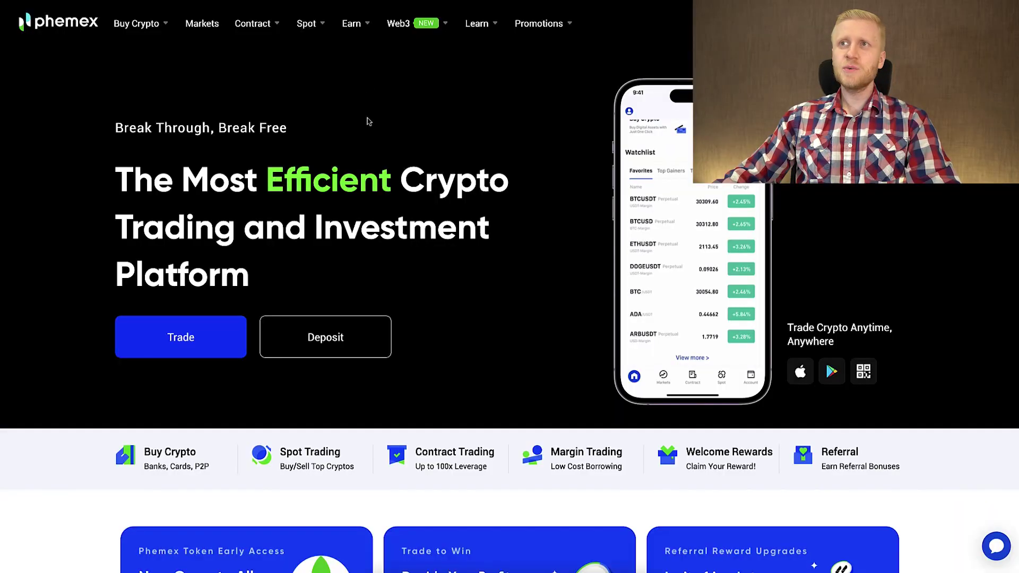
Compare the Contract and Spot menus in the top navigation to reach BTC/USDT spot trading
mouse_move(276, 45)
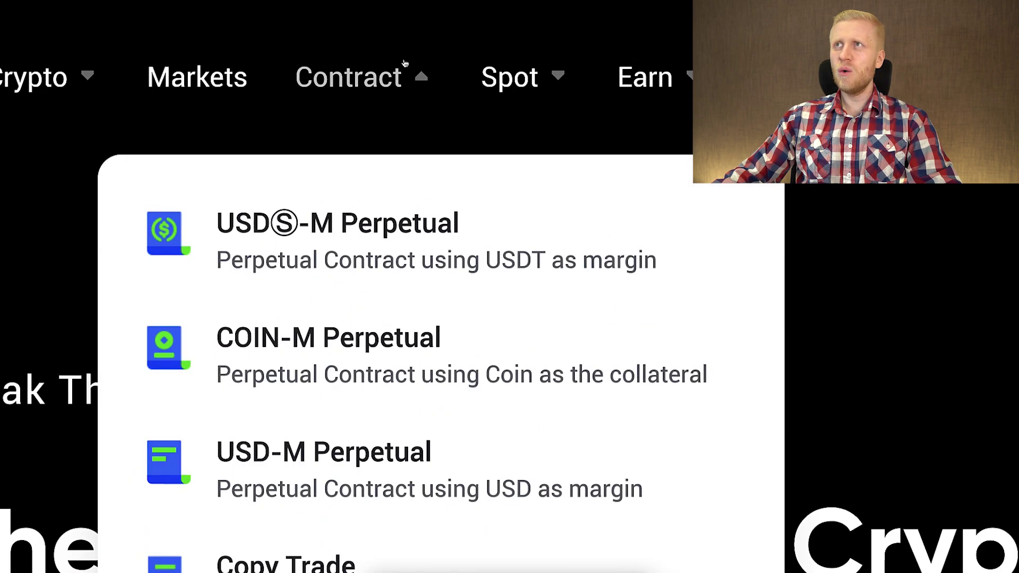
mouse_move(489, 68)
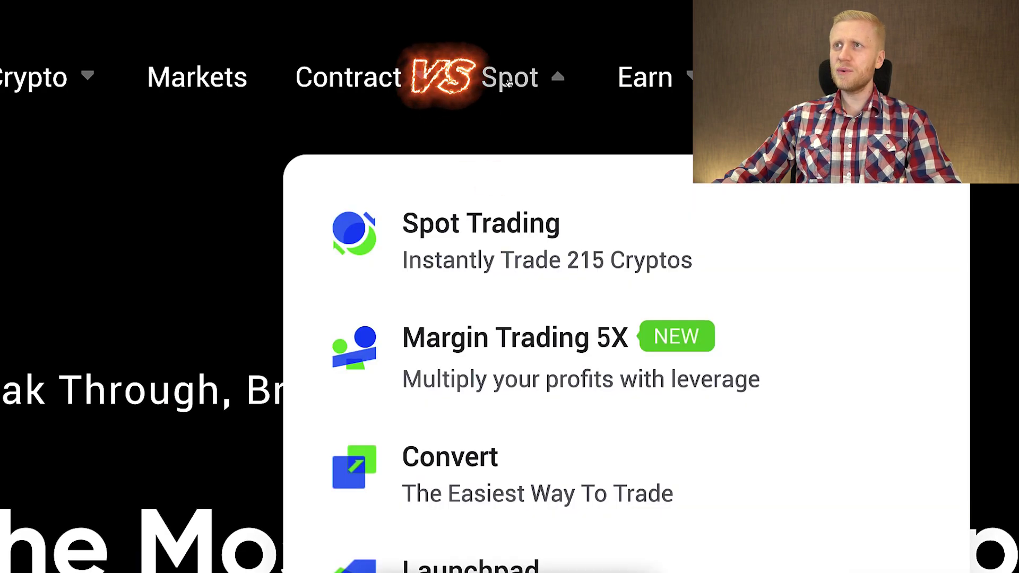
mouse_move(326, 37)
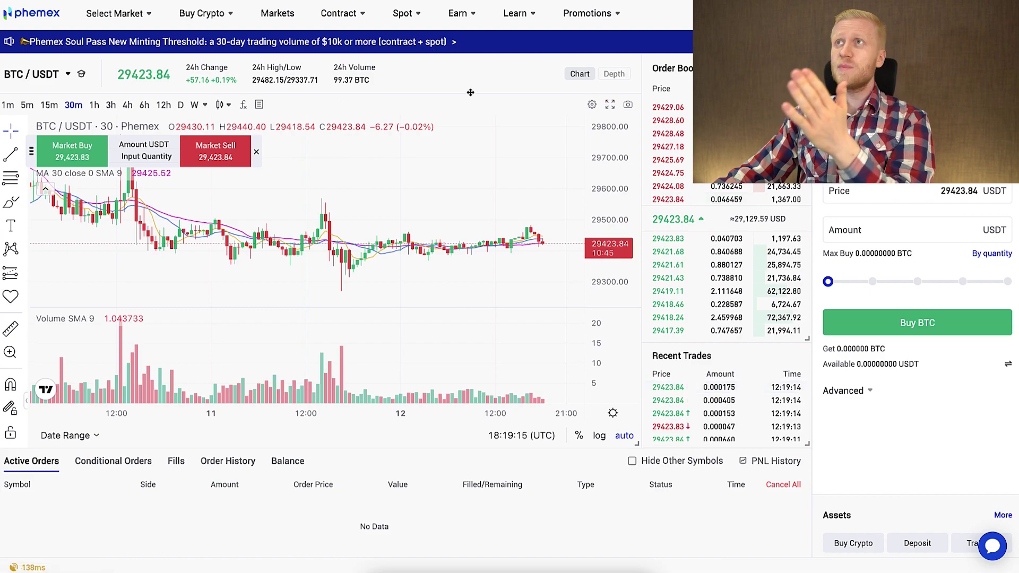
Flip between the BTCUSD Perp futures tab and the BTC/USDT spot tab
key("ctrl+Tab")
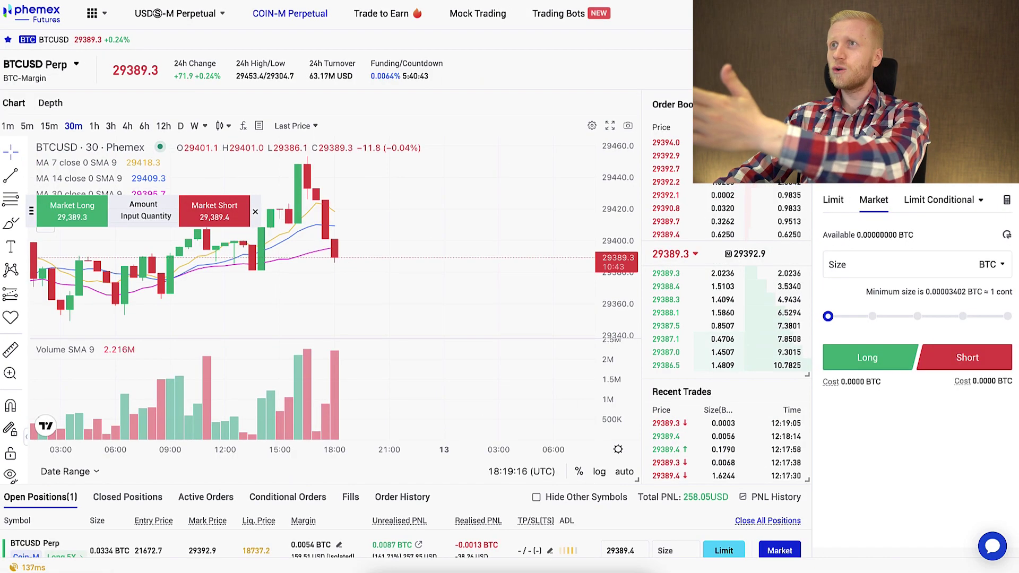
key("ctrl+shift+Tab")
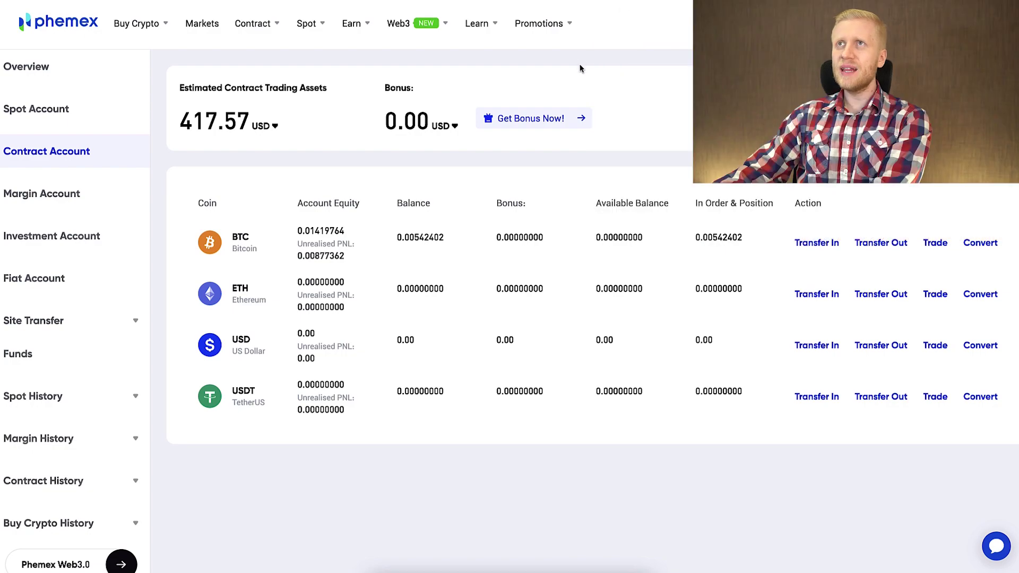
Open the Contract Account balances page from the Assets dropdown
mouse_move(273, 36)
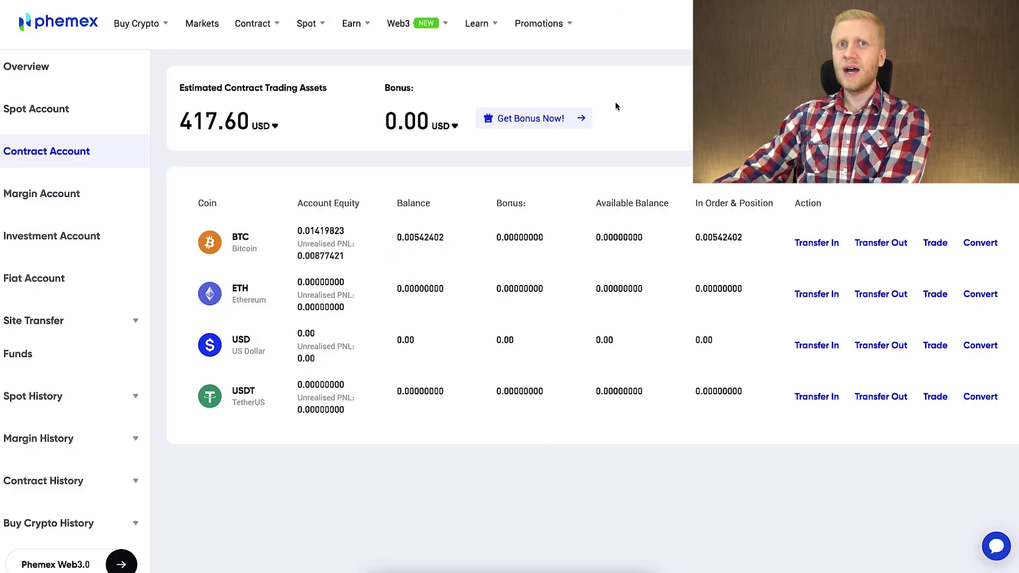
mouse_move(905, 36)
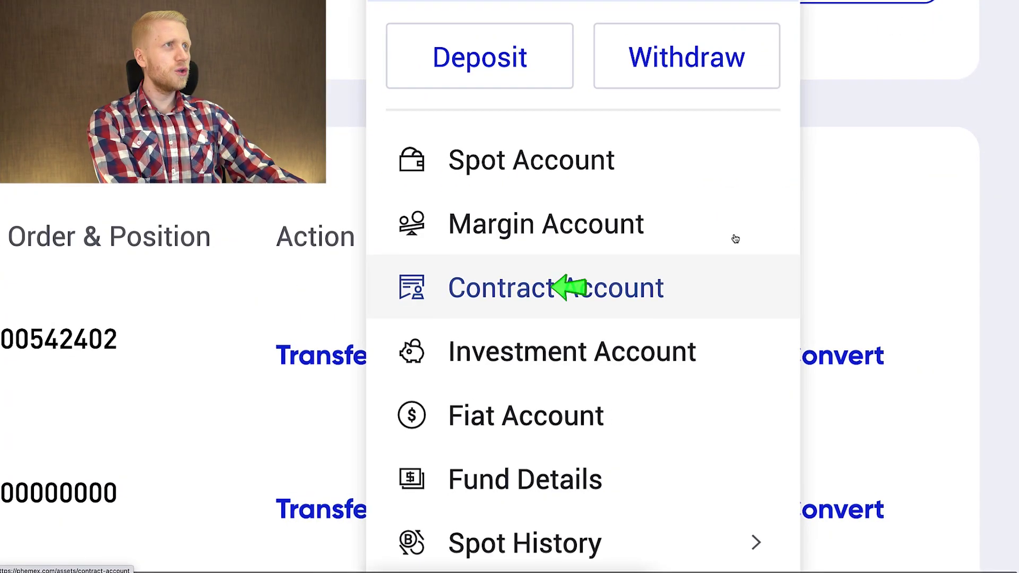
left_click(644, 289)
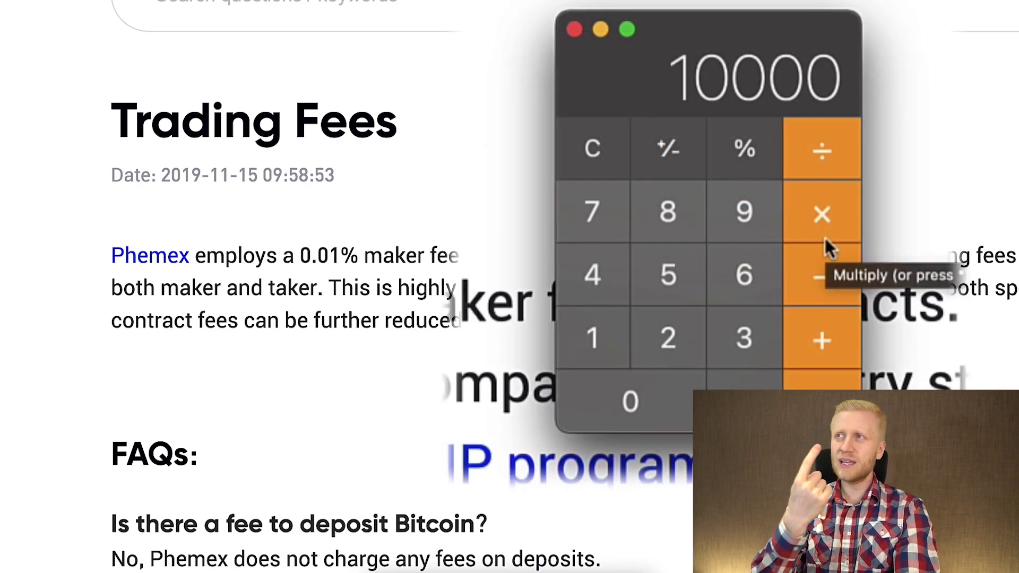
Multiply 10000 by 0,0001 in the calculator to get the 0.01% fee of 1
left_click(823, 215)
type("0,0001")
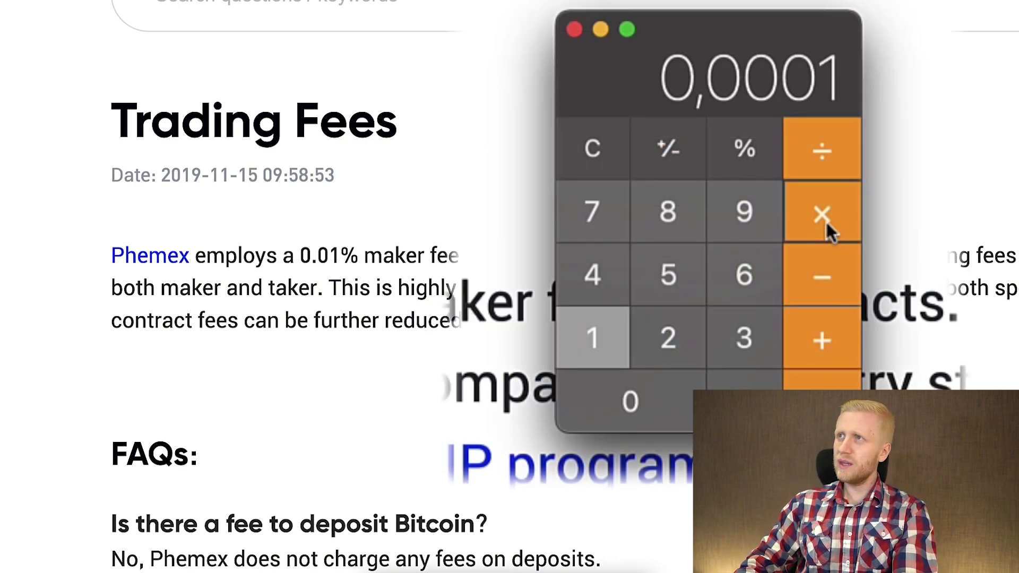
key("Return")
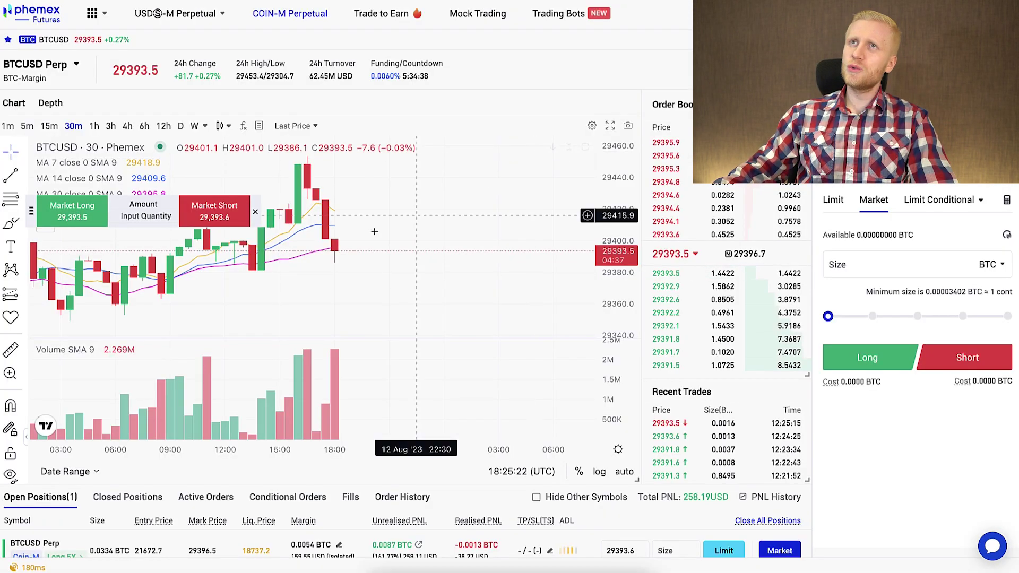
Scroll down the BTCUSD Perp trading page
scroll(374, 232, "down", 5)
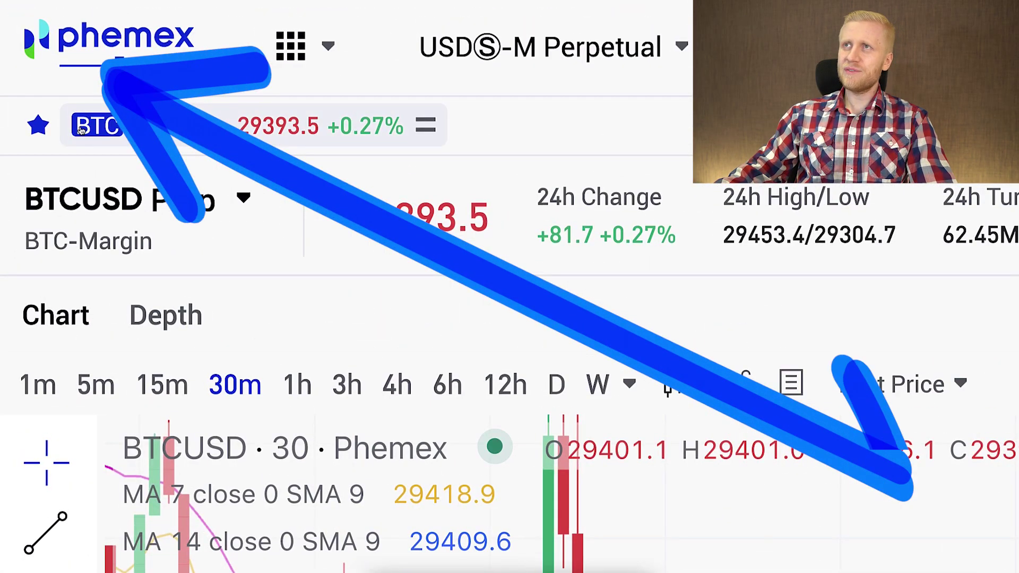
scroll(956, 367, "down", 8)
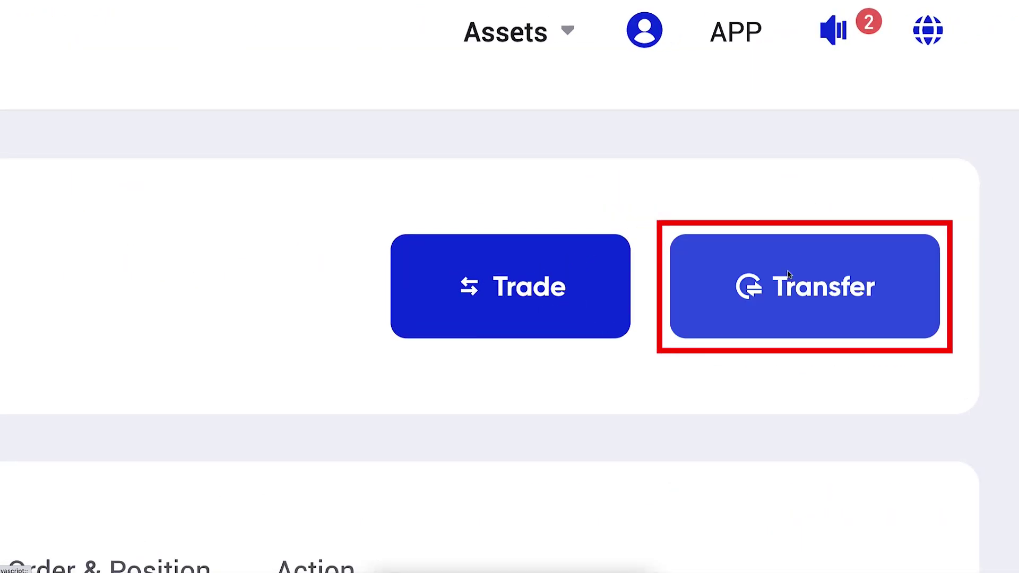
Transfer all 0.00059791 BTC from the Spot account to the Contract account
left_click(788, 275)
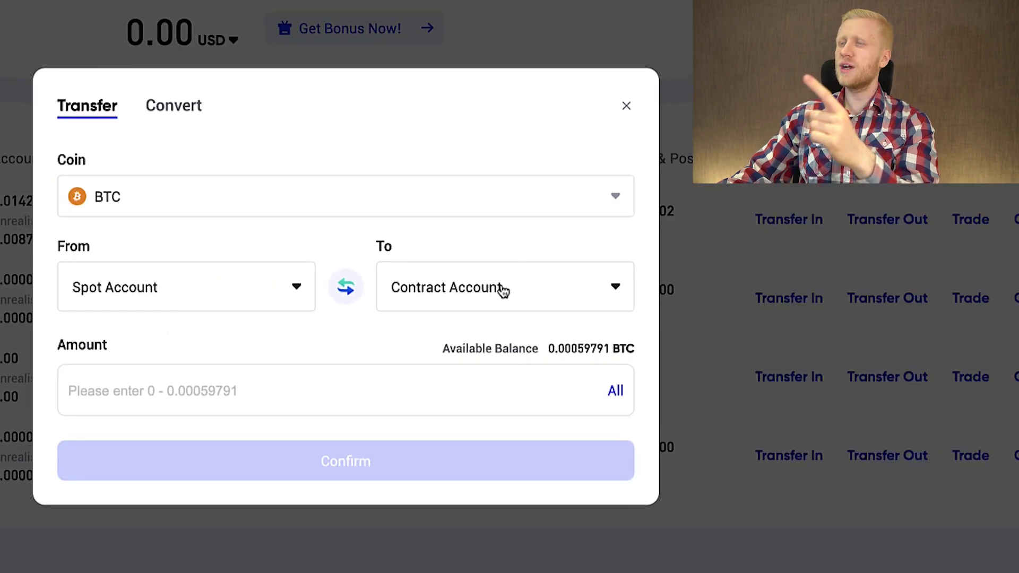
left_click(616, 393)
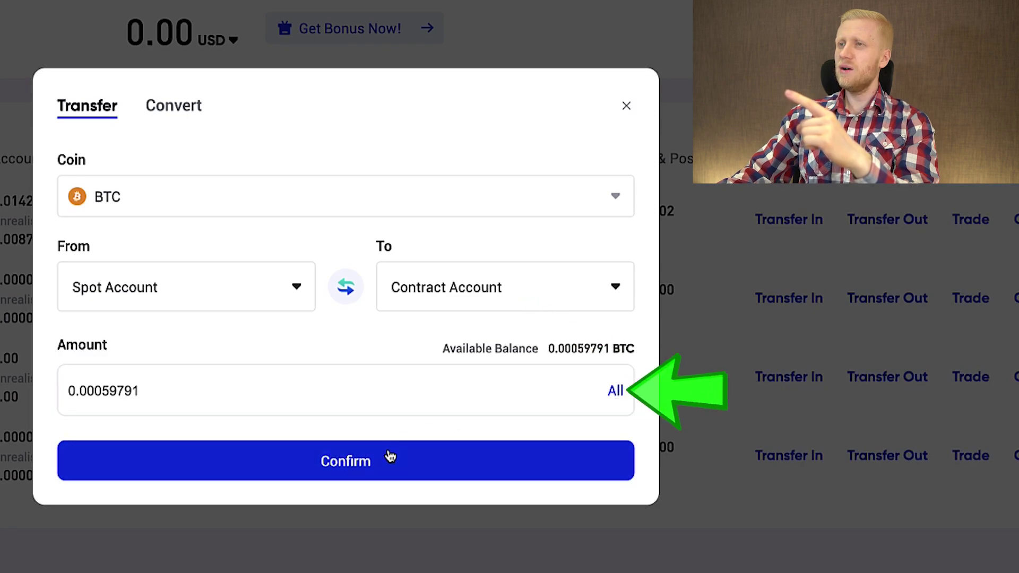
left_click(390, 458)
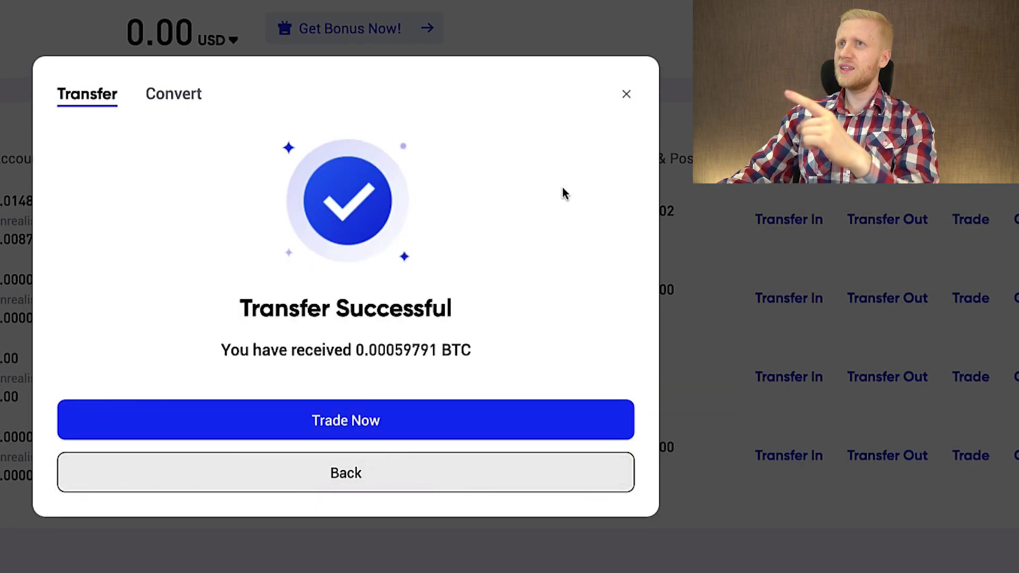
left_click(628, 96)
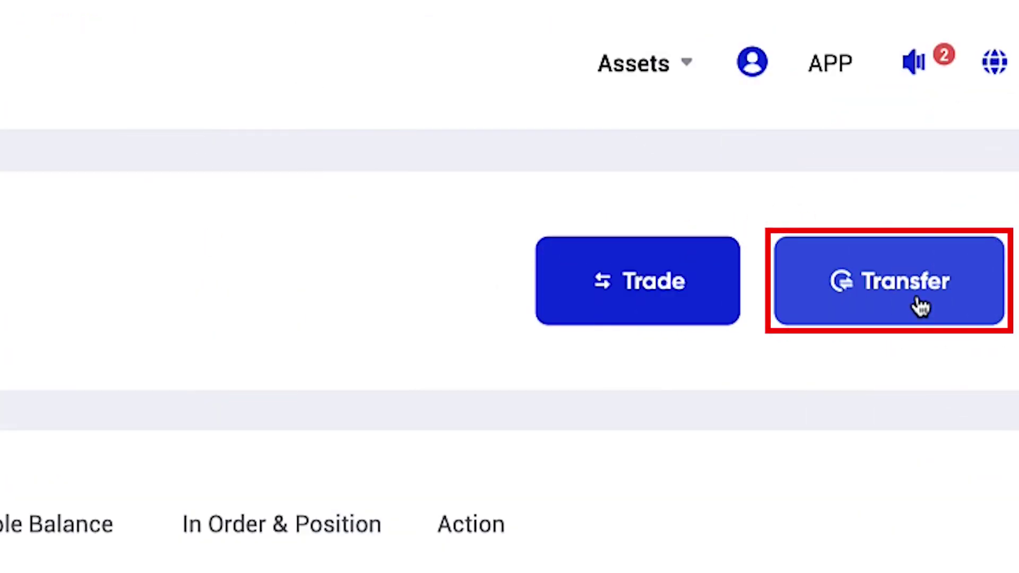
Transfer the full 0.00059791 BTC back from the Contract account to Spot
left_click(921, 307)
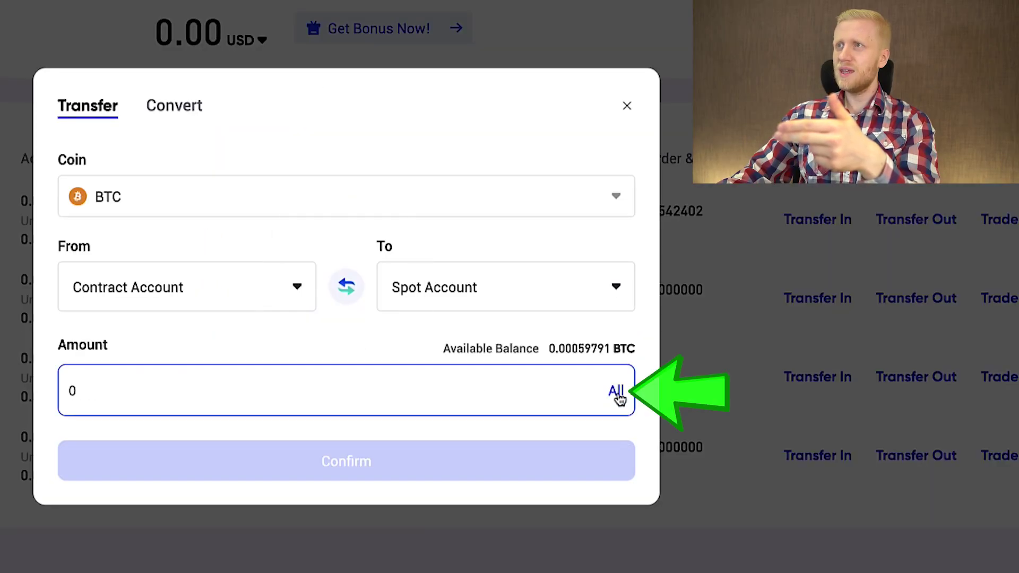
left_click(617, 393)
left_click(429, 459)
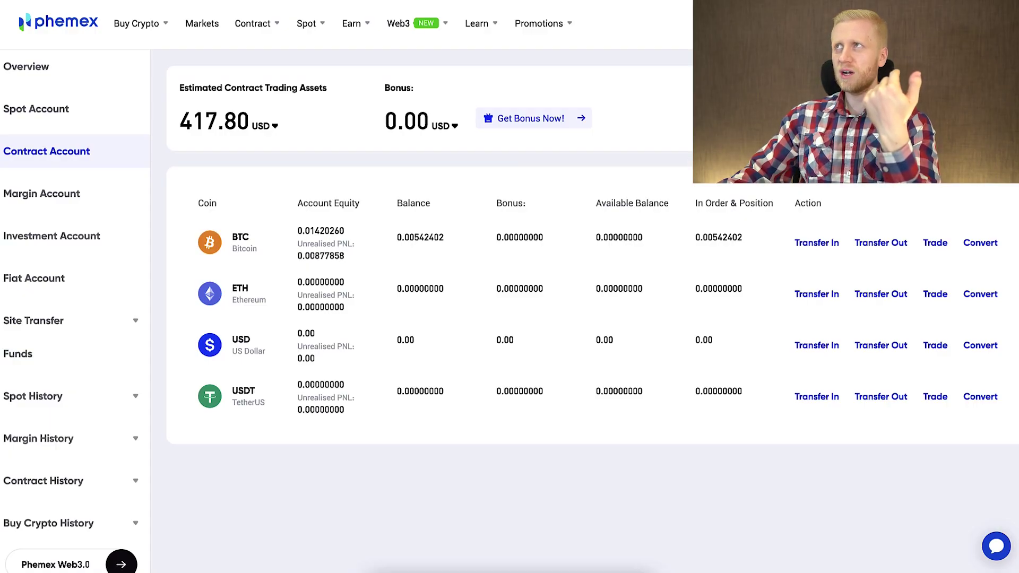
mouse_move(261, 26)
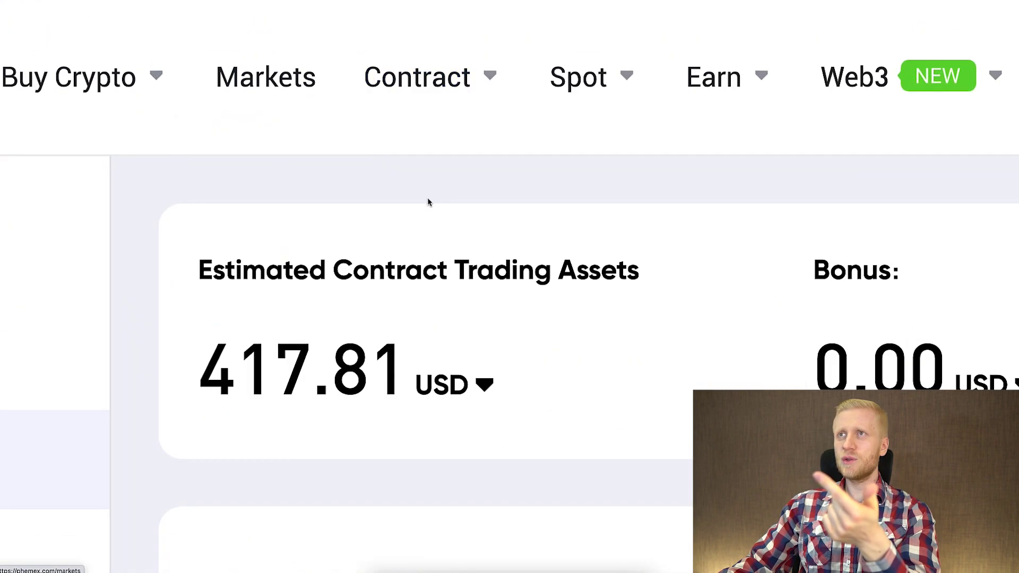
mouse_move(442, 136)
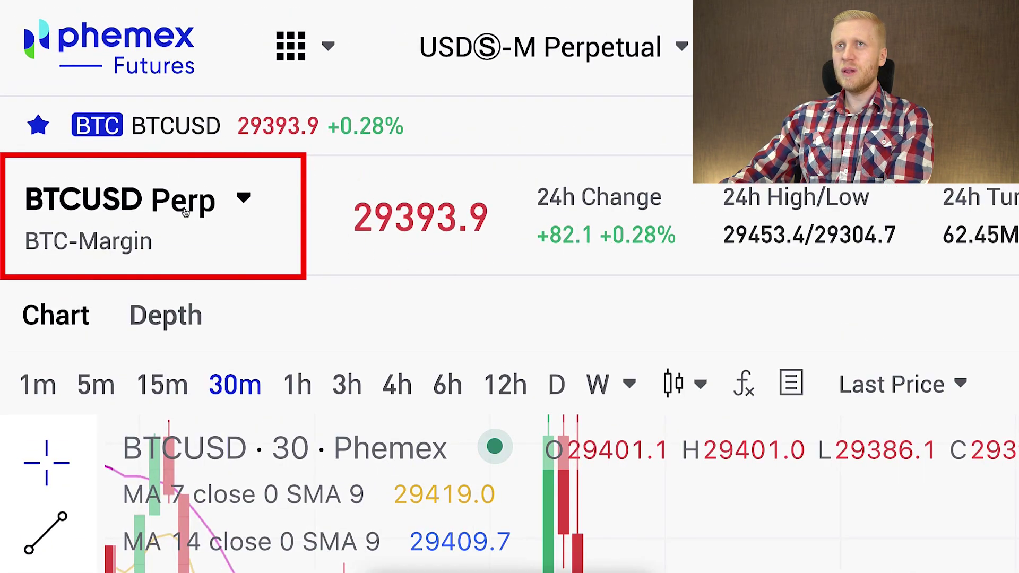
left_click(185, 212)
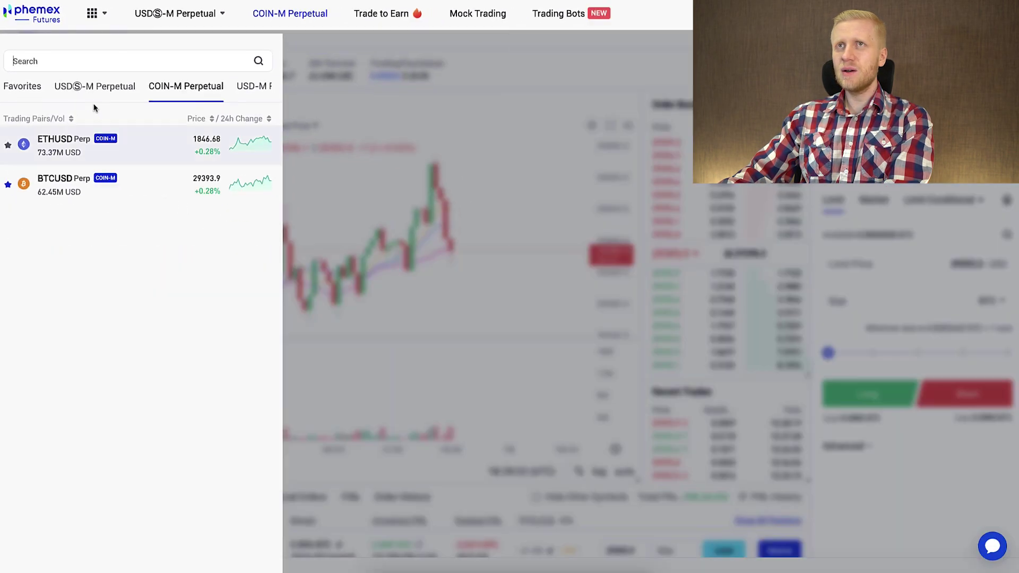
left_click(108, 95)
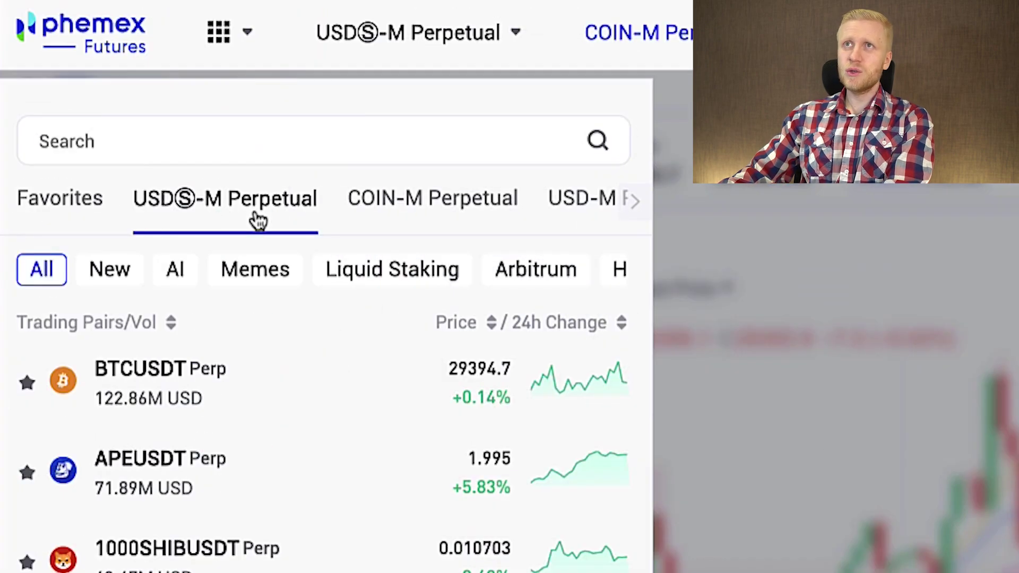
left_click(370, 204)
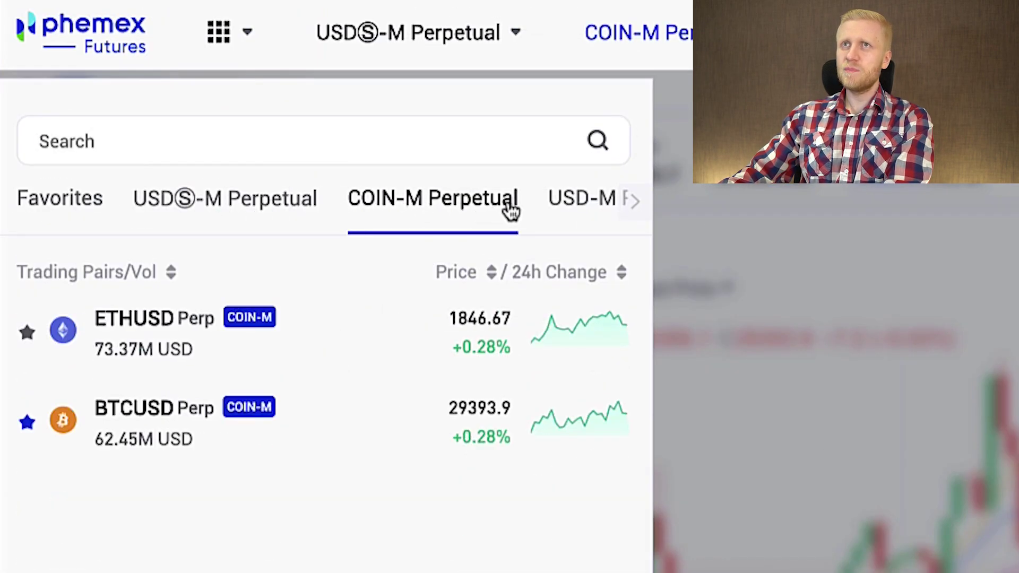
left_click(567, 208)
scroll(264, 212, "down", 20)
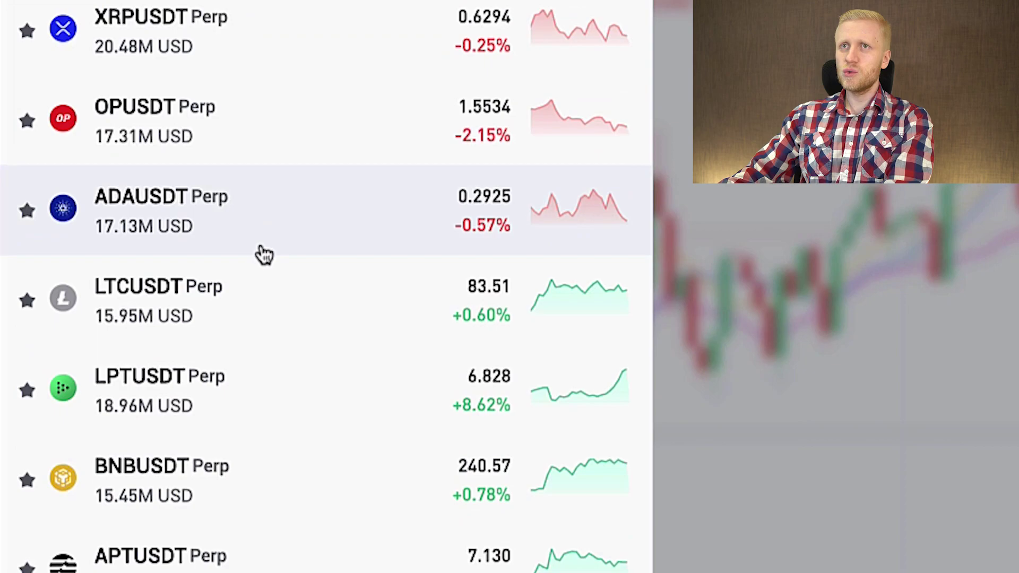
scroll(260, 255, "down", 10)
scroll(256, 255, "down", 4)
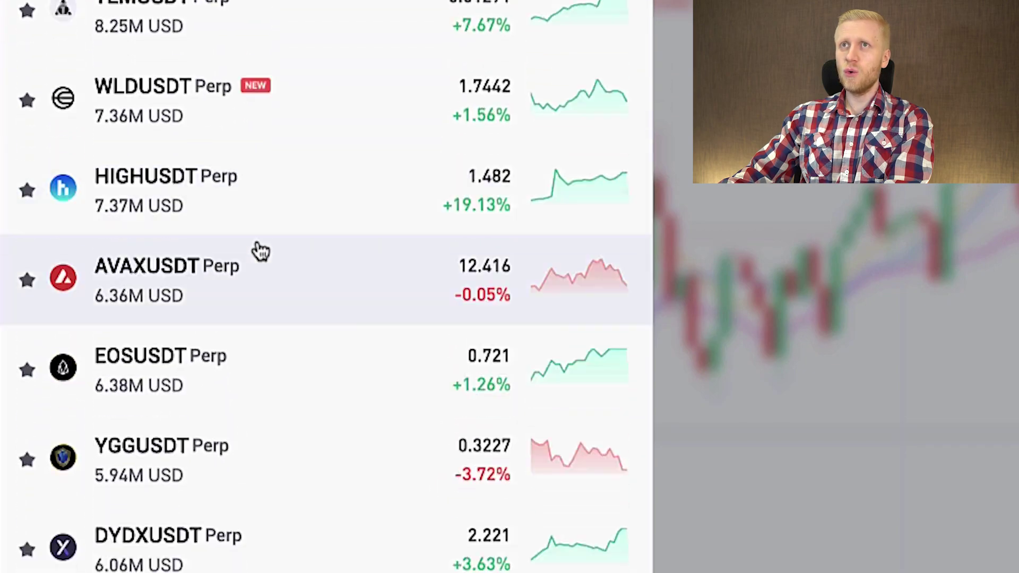
scroll(259, 253, "up", 10)
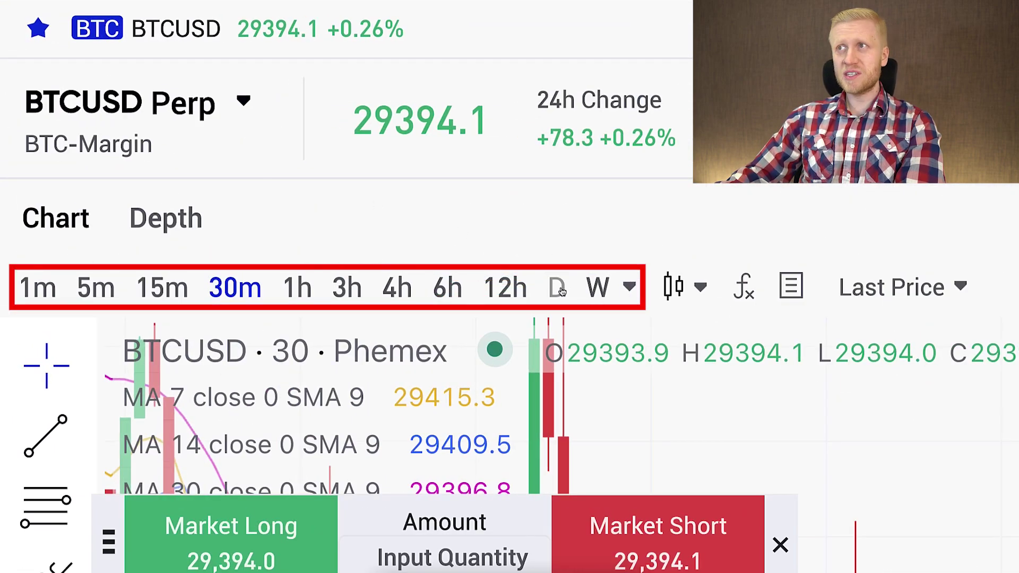
Switch the chart to daily (D) candles, browse Recent Trades, and select the limit price field
left_click(560, 289)
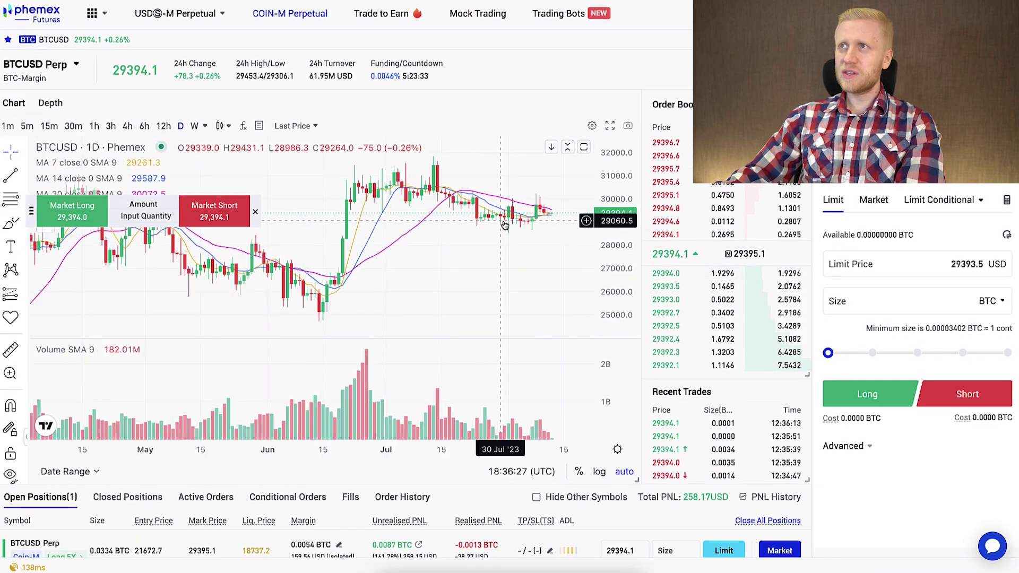
scroll(504, 226, "up", 5)
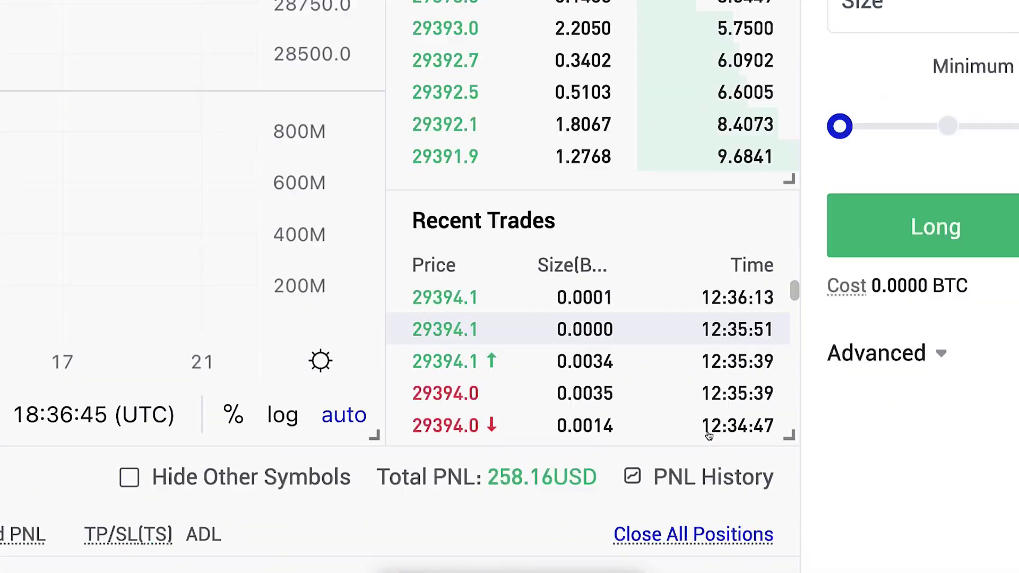
scroll(594, 351, "down", 10)
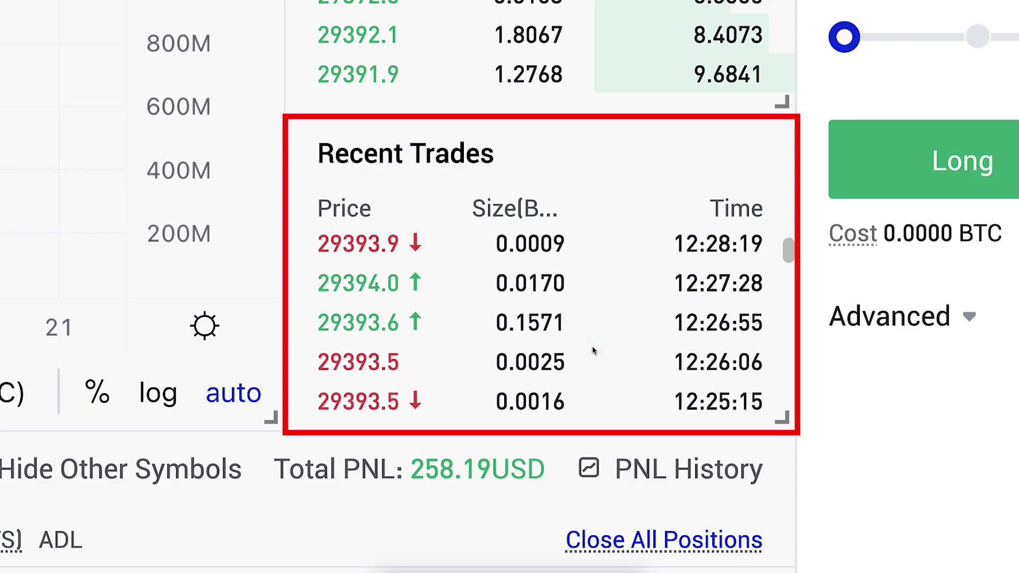
scroll(593, 350, "down", 5)
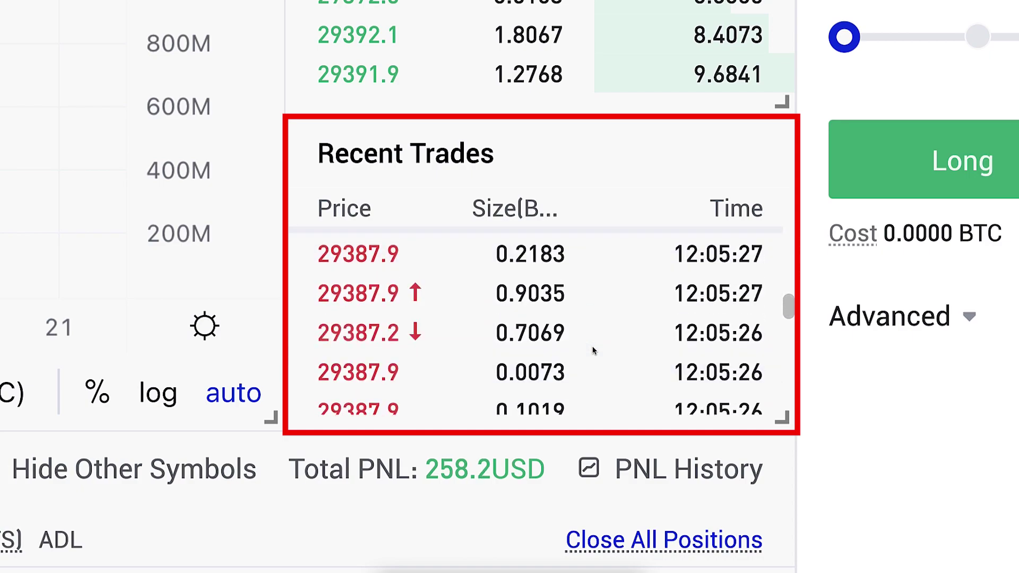
left_click(998, 253)
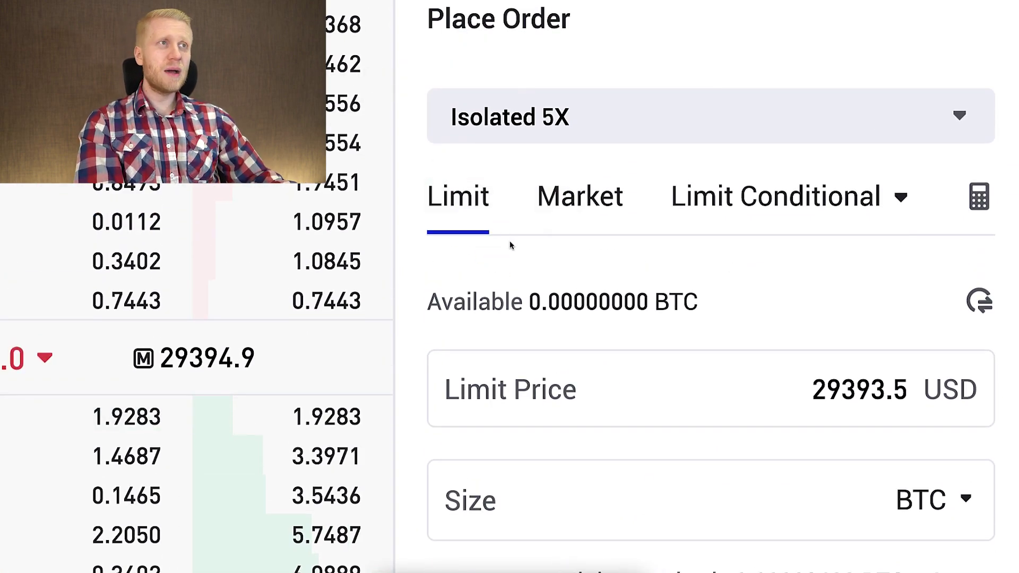
left_click(781, 355)
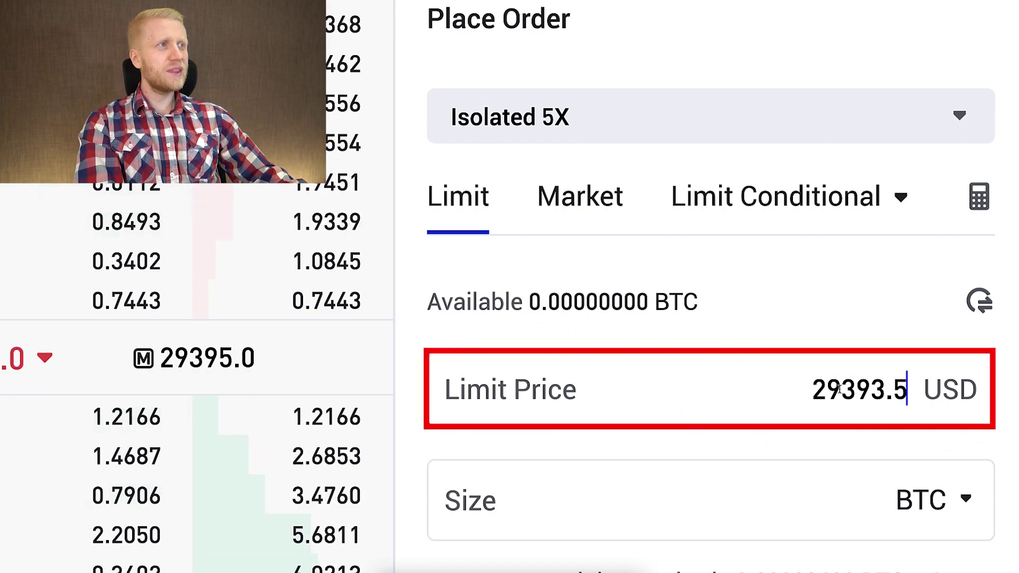
left_click_drag(892, 393, 924, 399)
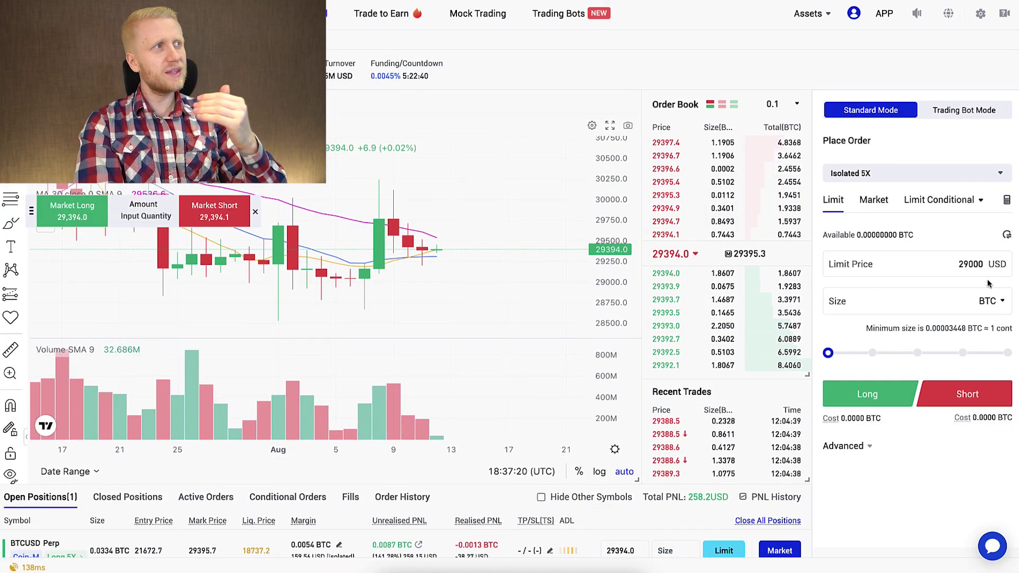
left_click_drag(830, 354, 896, 354)
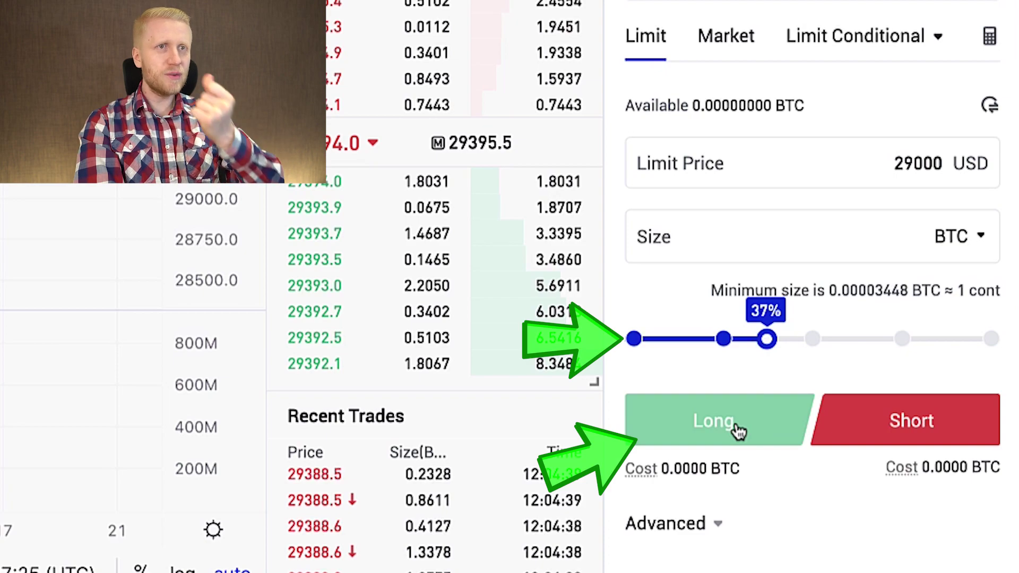
left_click(741, 36)
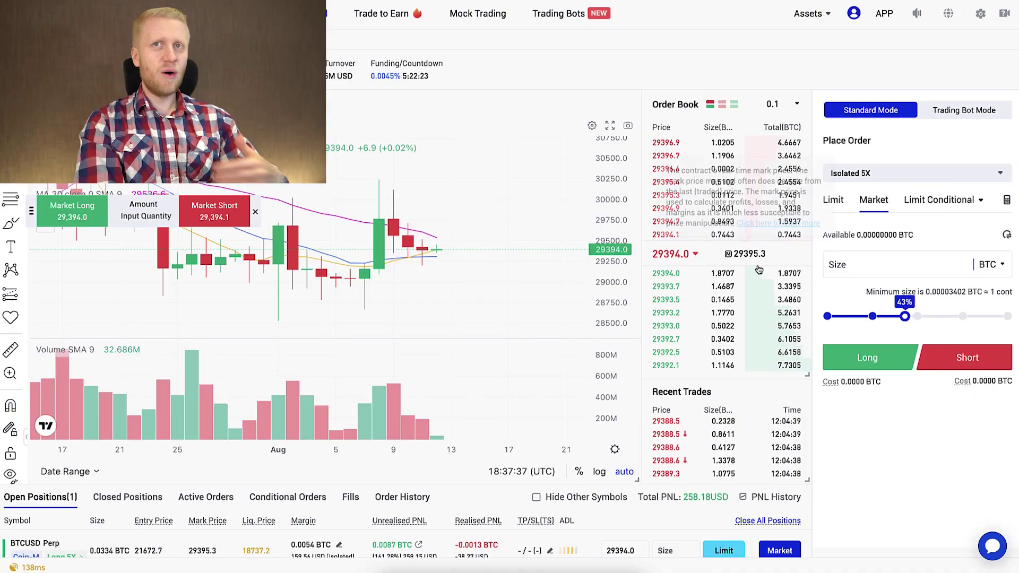
mouse_move(835, 298)
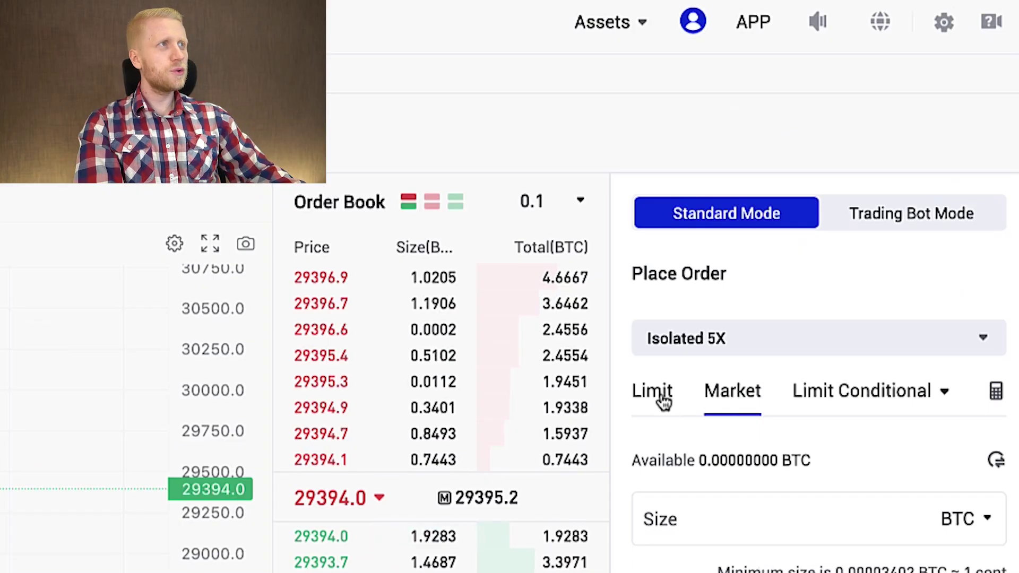
left_click(664, 401)
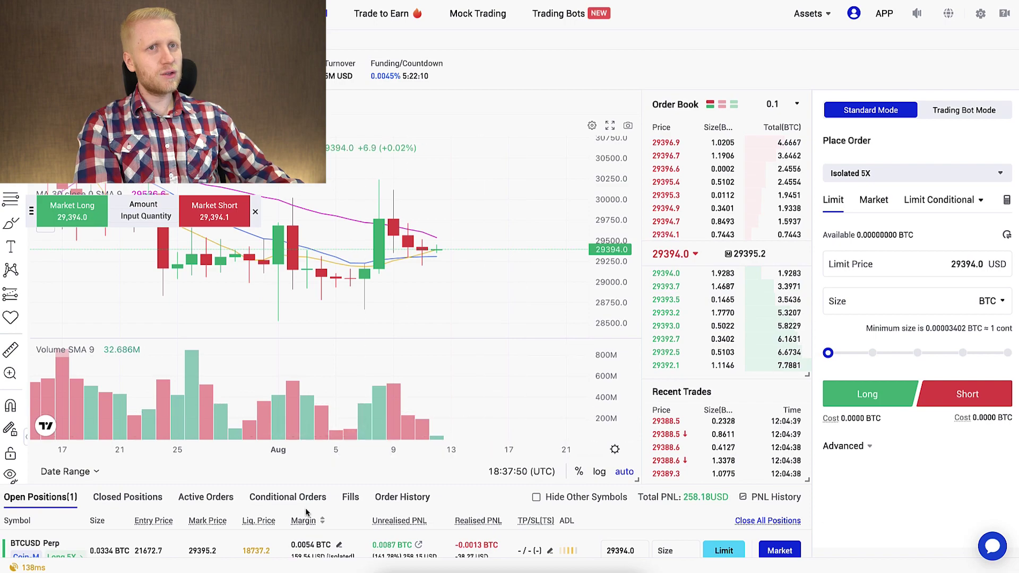
scroll(282, 507, "down", 2)
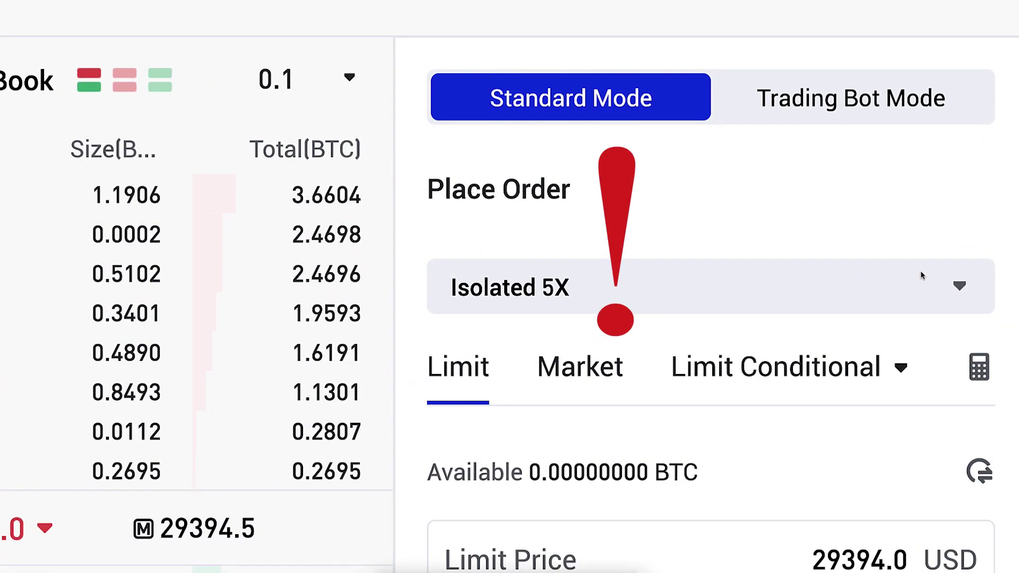
Set isolated leverage to about 20X after testing the 100X maximum on the slider
left_click(922, 275)
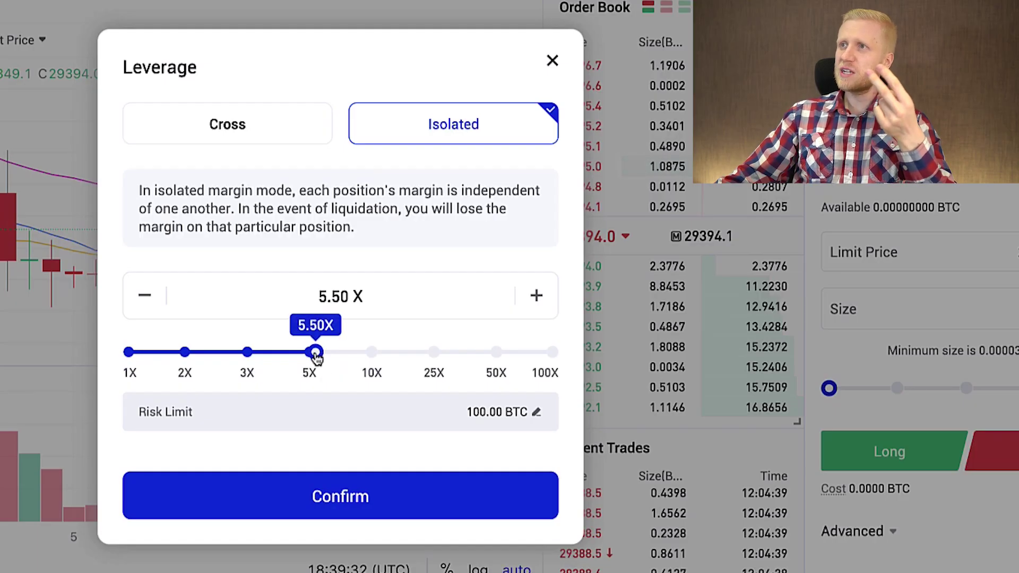
left_click_drag(383, 359, 566, 362)
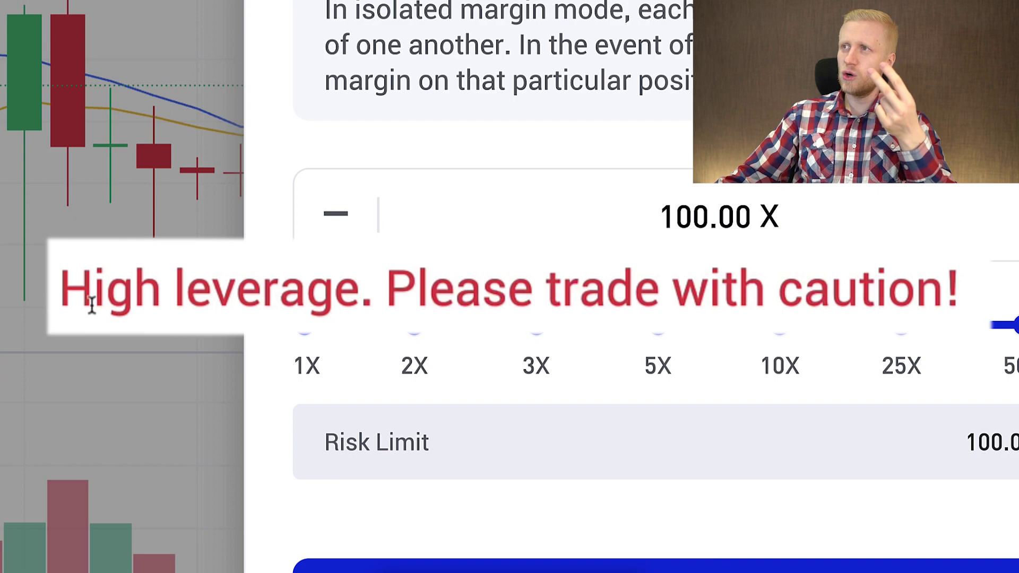
left_click_drag(928, 325, 627, 340)
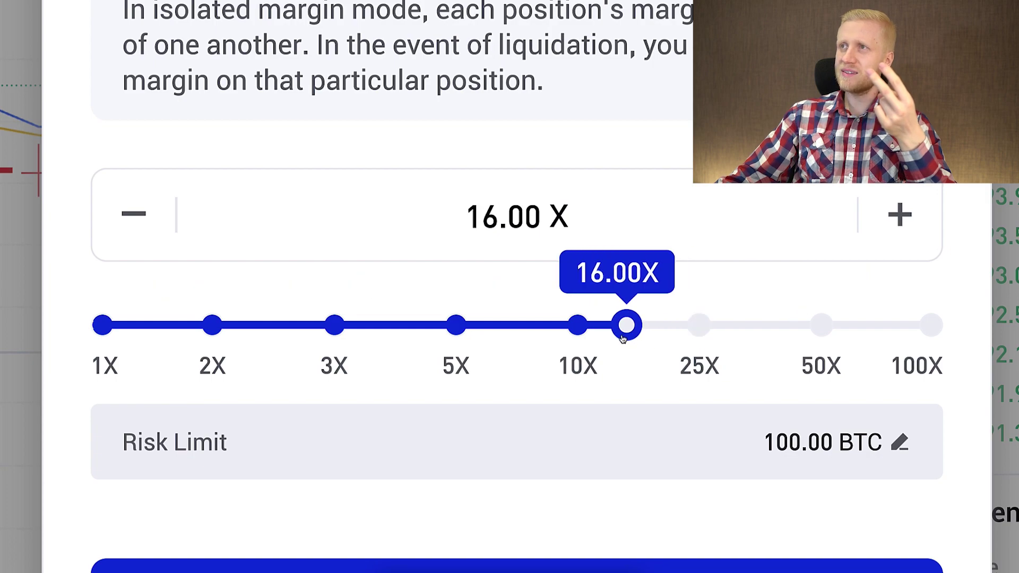
left_click_drag(647, 338, 664, 339)
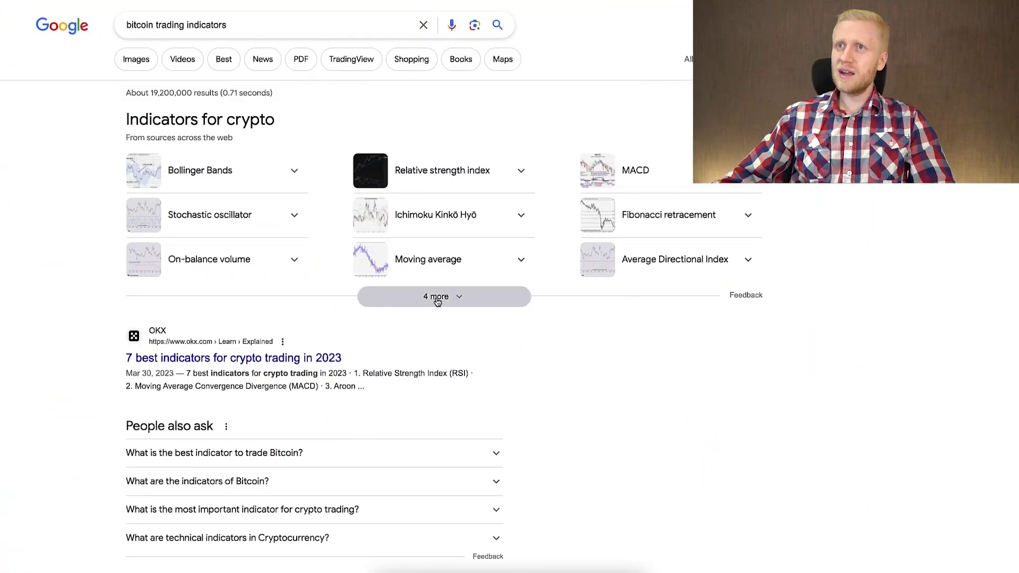
Expand the '4 more' crypto indicators to list Moving average, Trading volume and the rest
left_click(437, 298)
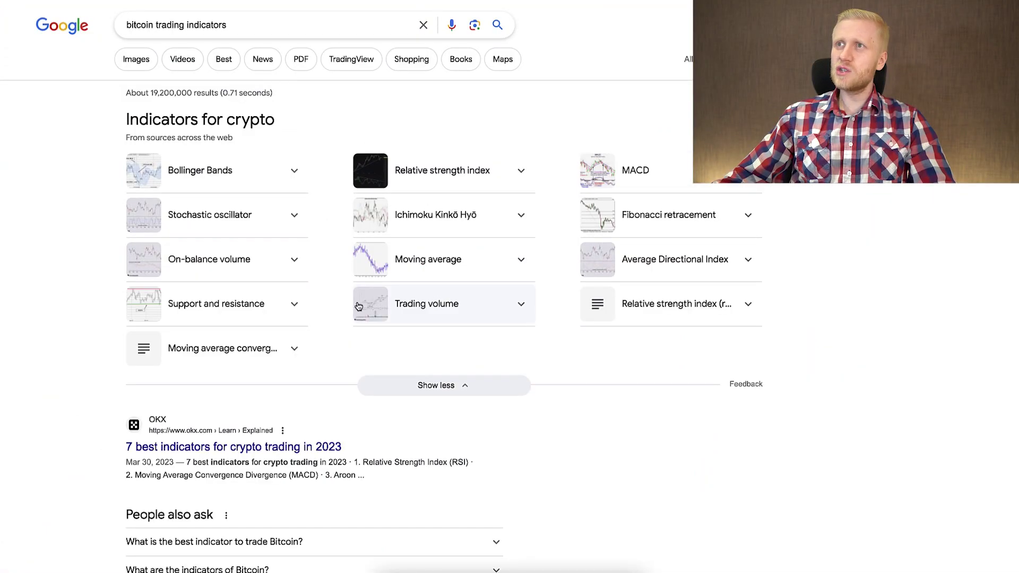
scroll(358, 303, "down", 8)
scroll(358, 303, "up", 9)
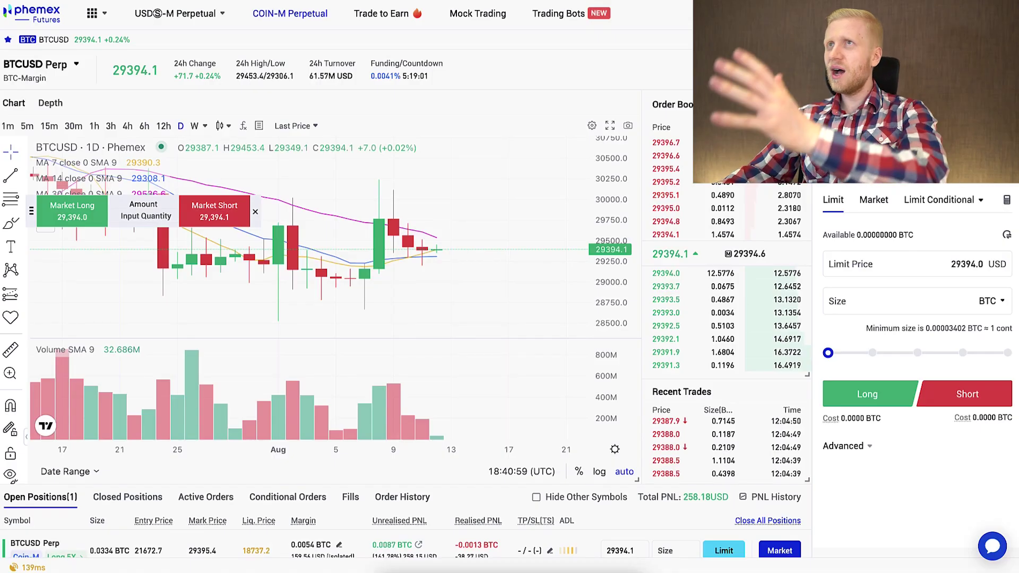
scroll(649, 402, "down", 1)
scroll(771, 426, "down", 3)
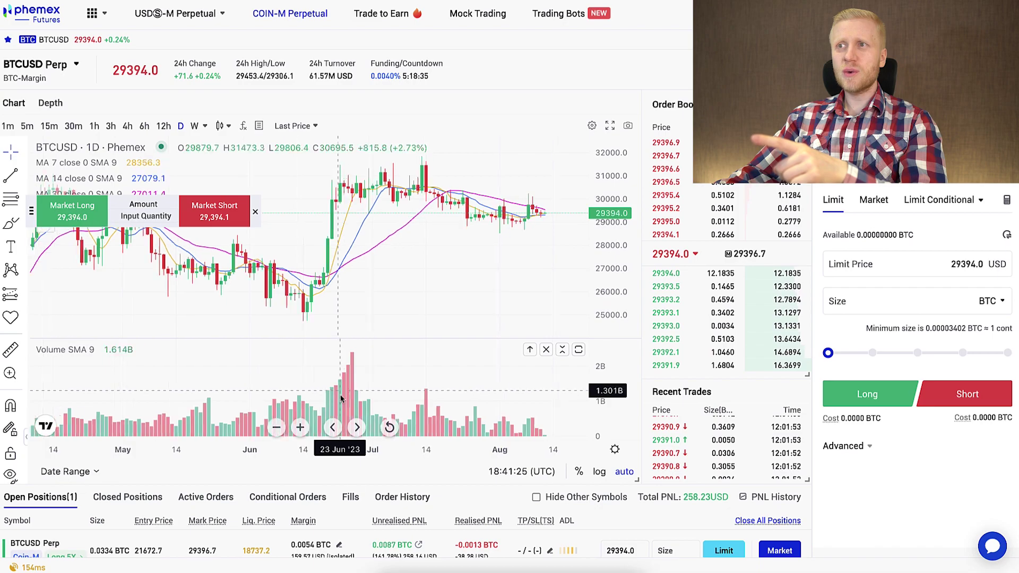
scroll(361, 500, "down", 3)
scroll(361, 500, "down", 5)
scroll(361, 500, "up", 6)
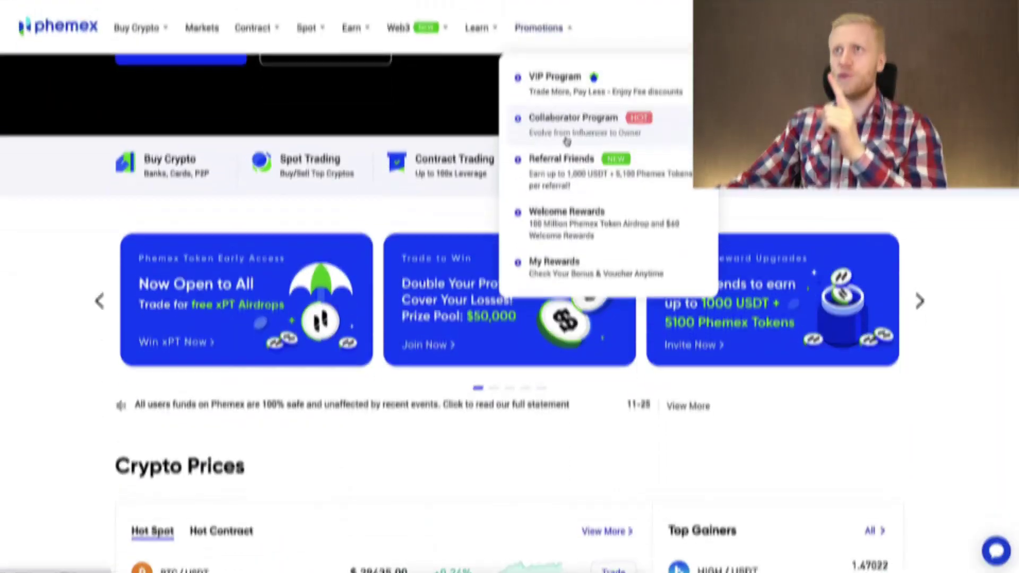
scroll(567, 141, "down", 1)
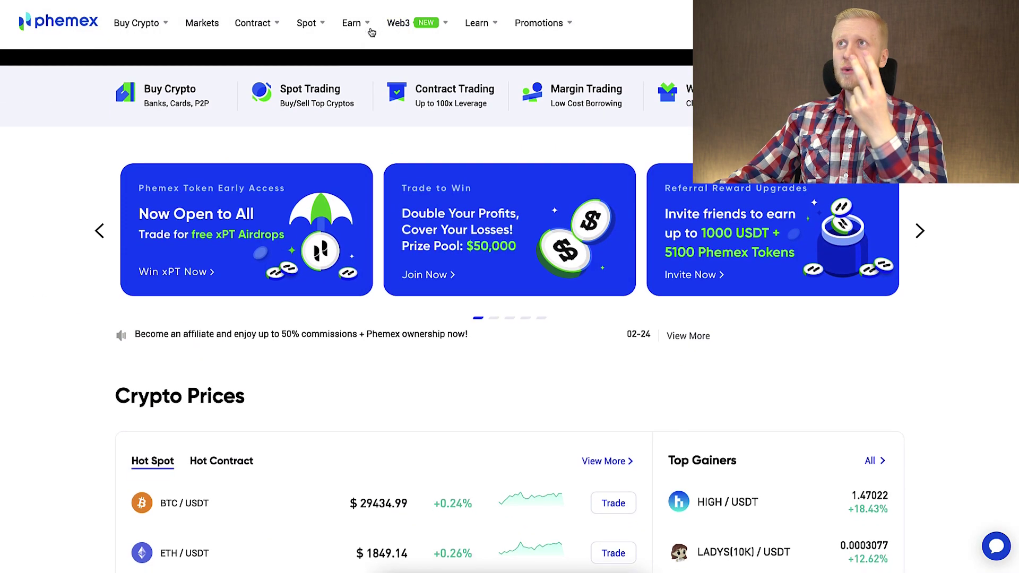
mouse_move(351, 23)
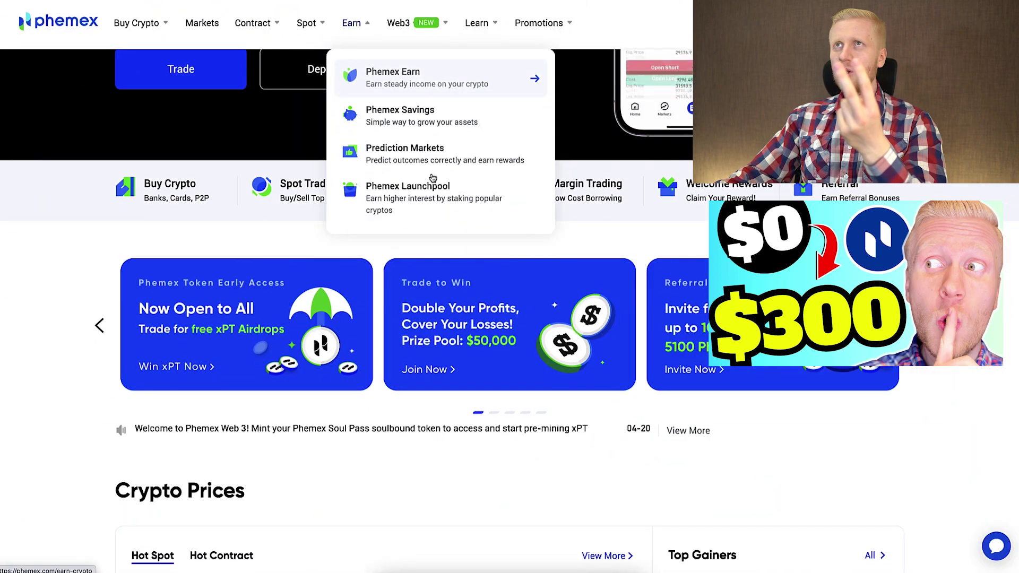
scroll(432, 178, "down", 6)
mouse_move(313, 25)
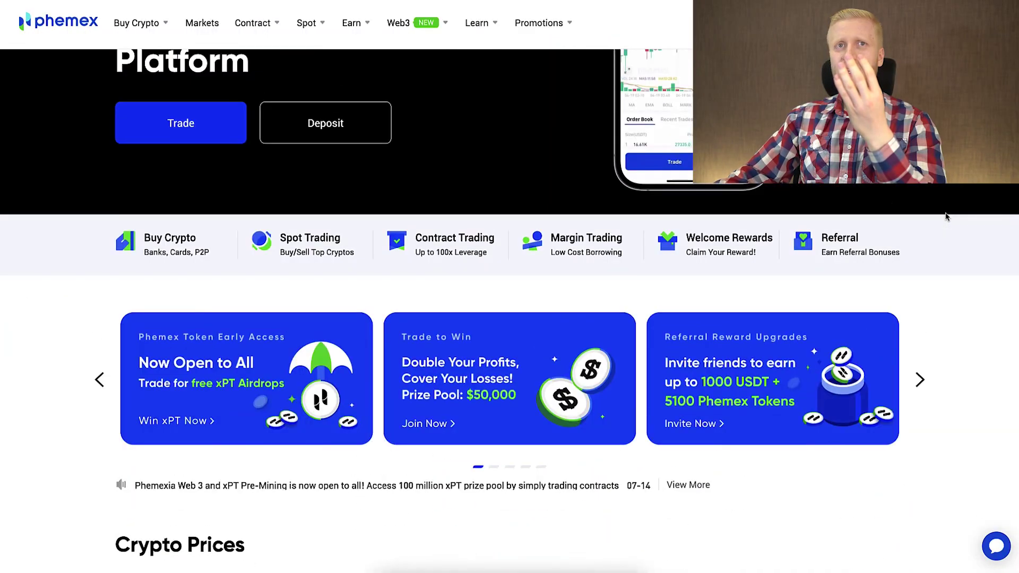
scroll(948, 216, "up", 4)
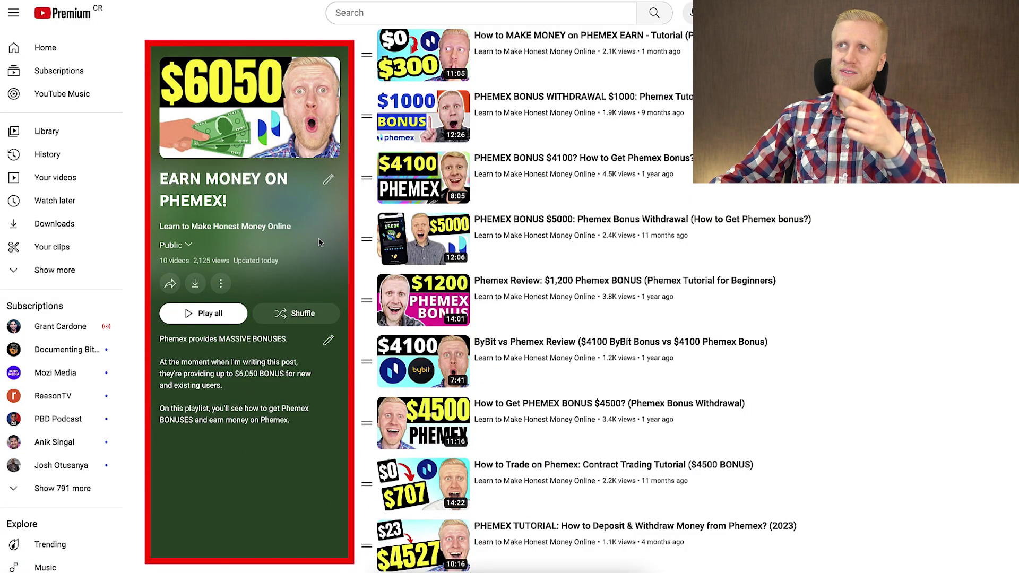
scroll(409, 234, "up", 1)
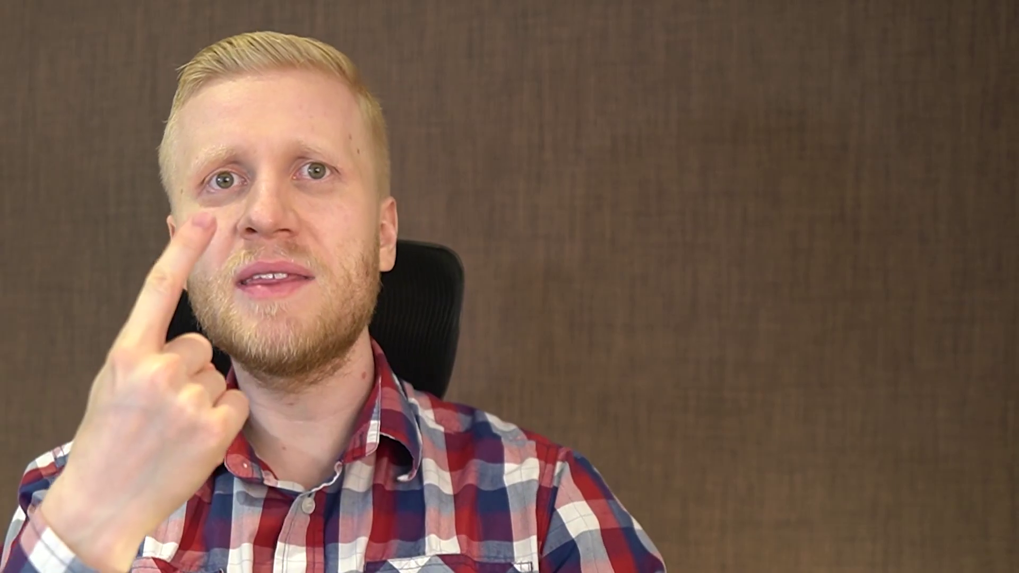